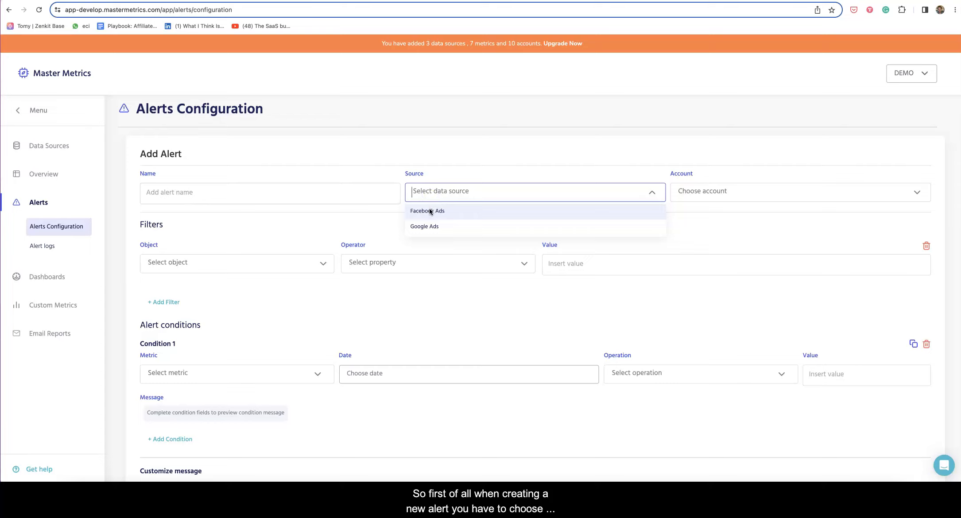
Choose Facebook Ads as the alert source and CONTAGRAM_LC_UC_BX as the ad account
{"action": "left_click", "coordinate": [432, 212]}
{"action": "left_click", "coordinate": [699, 193]}
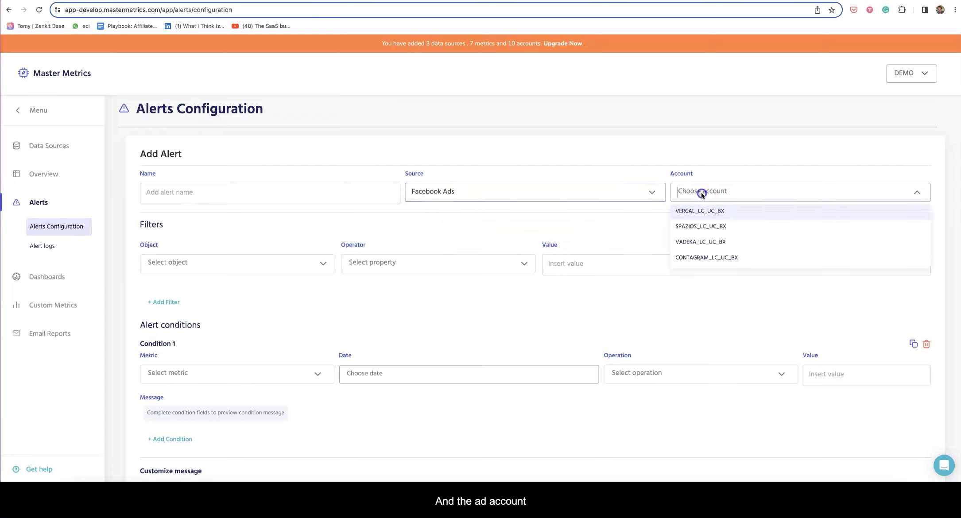
{"action": "left_click", "coordinate": [708, 257]}
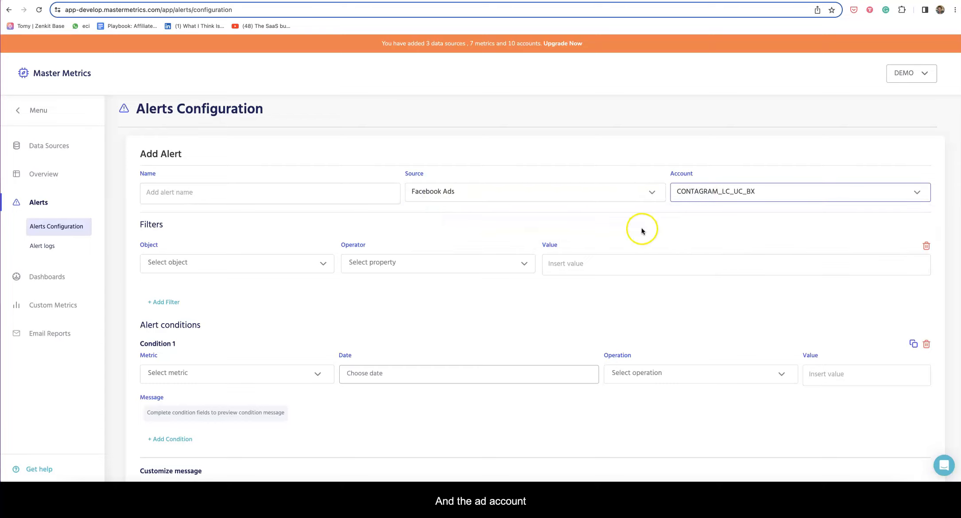
{"action": "scroll", "coordinate": [639, 230], "scroll_direction": "down", "scroll_amount": 2}
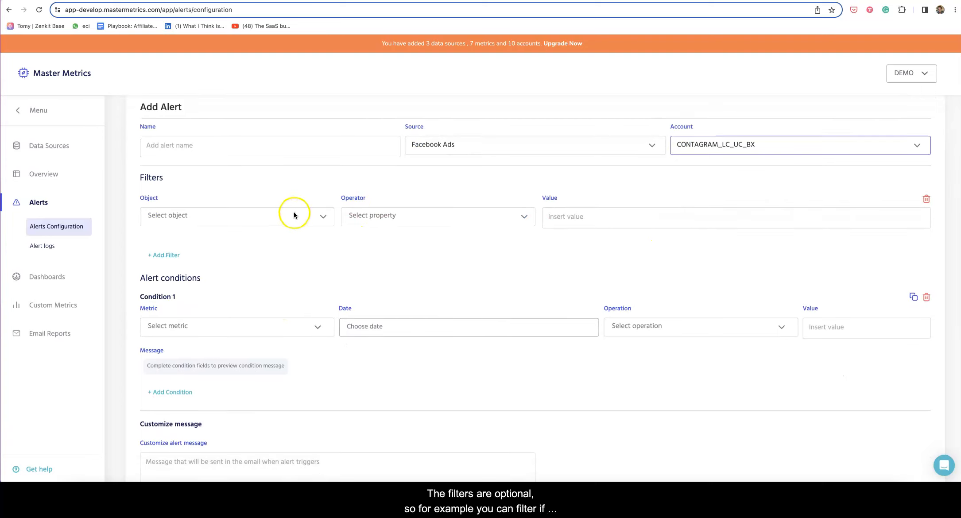
Set the filter object to Campaign with the Is Any Of operator
{"action": "left_click", "coordinate": [271, 218]}
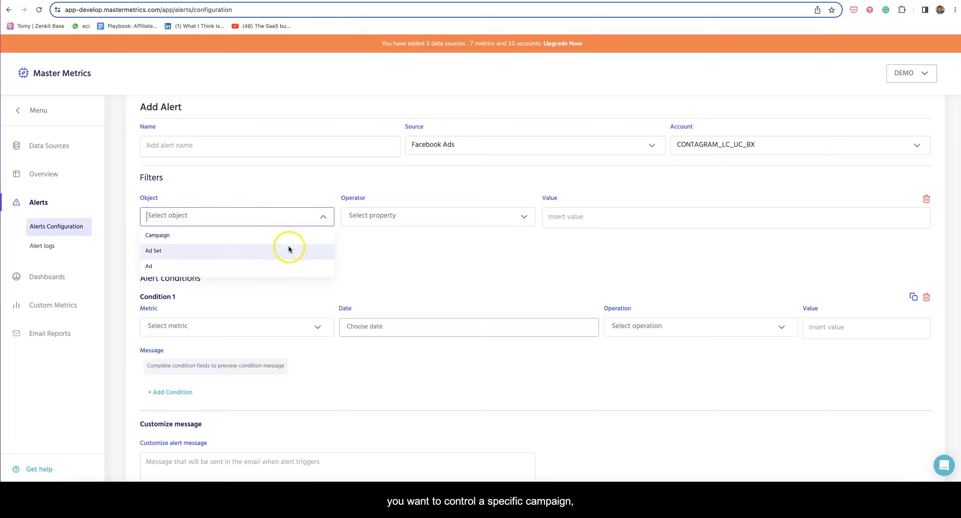
{"action": "left_click", "coordinate": [665, 188]}
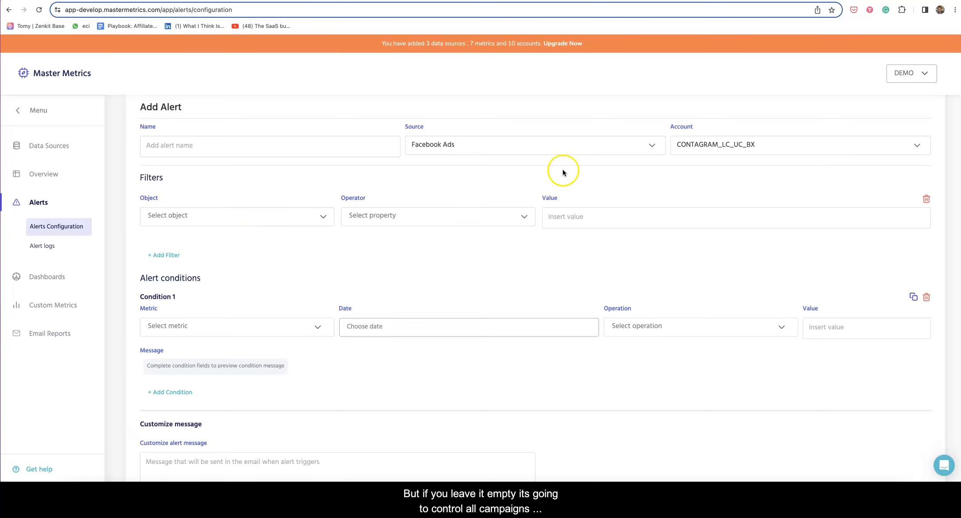
{"action": "left_click", "coordinate": [287, 213]}
{"action": "left_click", "coordinate": [260, 233]}
{"action": "left_click", "coordinate": [368, 219]}
{"action": "left_click", "coordinate": [373, 237]}
Select all four listed campaigns as the filter values
{"action": "left_click", "coordinate": [580, 221]}
{"action": "left_click", "coordinate": [594, 275]}
{"action": "left_click", "coordinate": [595, 296]}
{"action": "left_click", "coordinate": [596, 317]}
{"action": "left_click", "coordinate": [598, 339]}
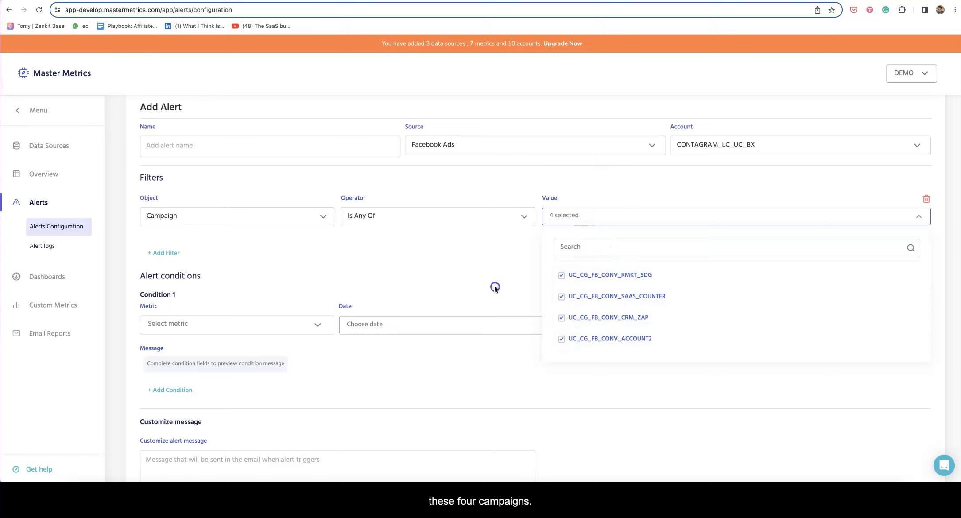
{"action": "left_click", "coordinate": [491, 285]}
{"action": "scroll", "coordinate": [487, 285], "scroll_direction": "down", "scroll_amount": 3}
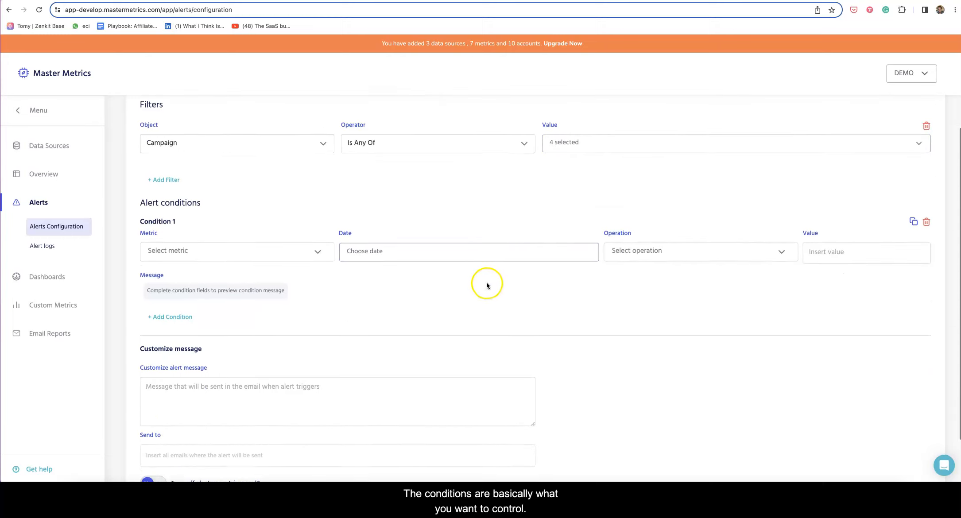
Make Condition 1 track Impressions over Yesterday (07/26/2023)
{"action": "scroll", "coordinate": [484, 285], "scroll_direction": "down", "scroll_amount": 1}
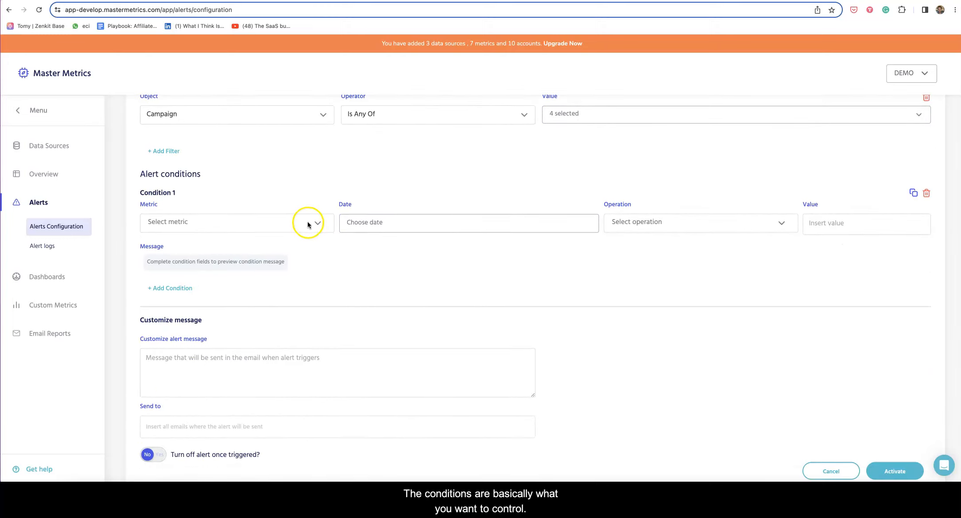
{"action": "left_click", "coordinate": [242, 221]}
{"action": "scroll", "coordinate": [242, 259], "scroll_direction": "down", "scroll_amount": 2}
{"action": "scroll", "coordinate": [242, 258], "scroll_direction": "down", "scroll_amount": 3}
{"action": "scroll", "coordinate": [243, 260], "scroll_direction": "up", "scroll_amount": 6}
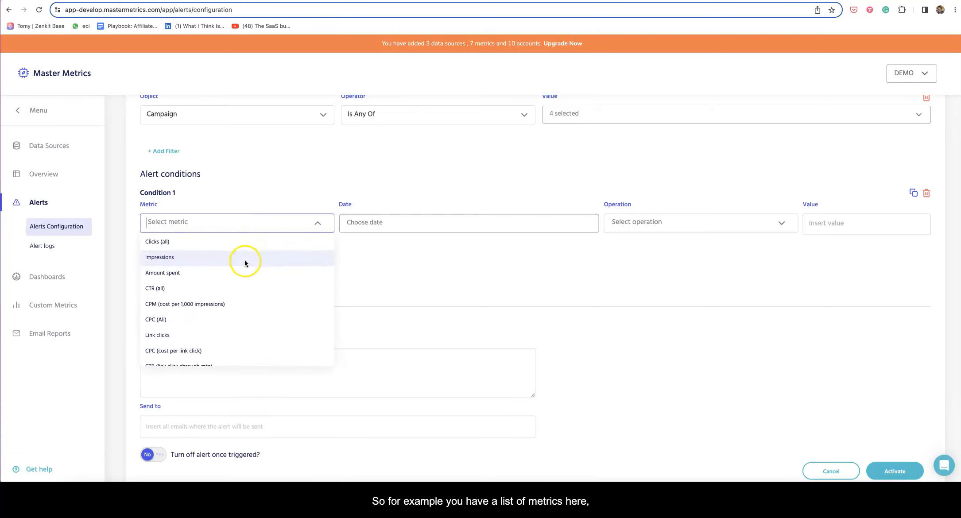
{"action": "left_click", "coordinate": [221, 253]}
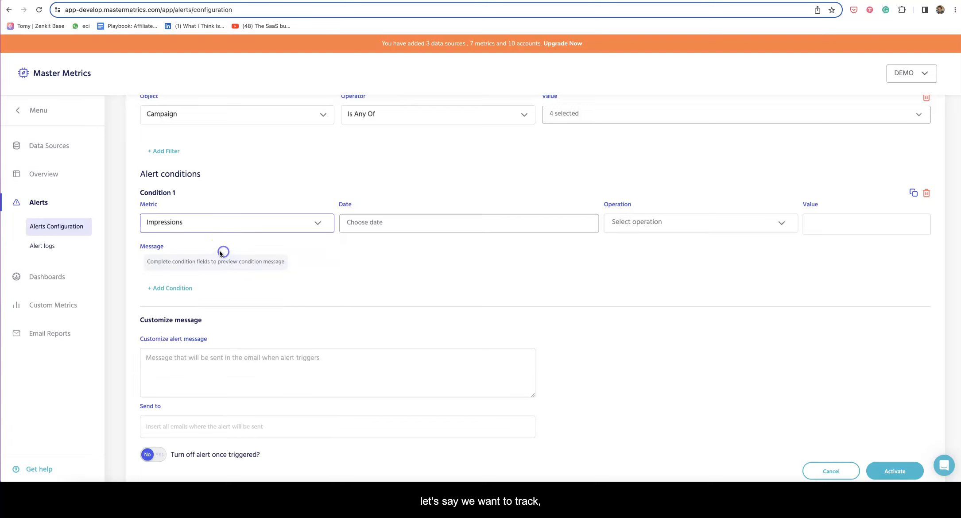
{"action": "left_click", "coordinate": [352, 225]}
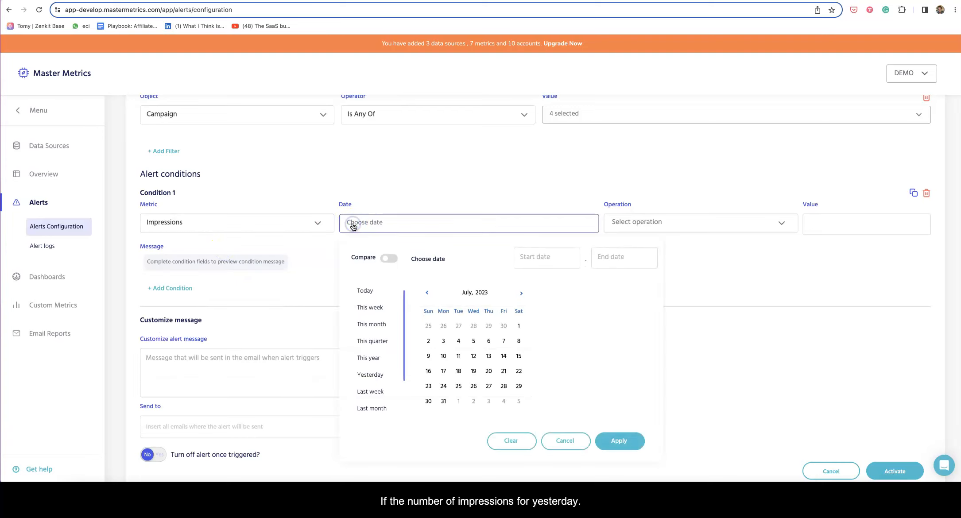
{"action": "scroll", "coordinate": [370, 314], "scroll_direction": "down", "scroll_amount": 1}
{"action": "left_click", "coordinate": [368, 354]}
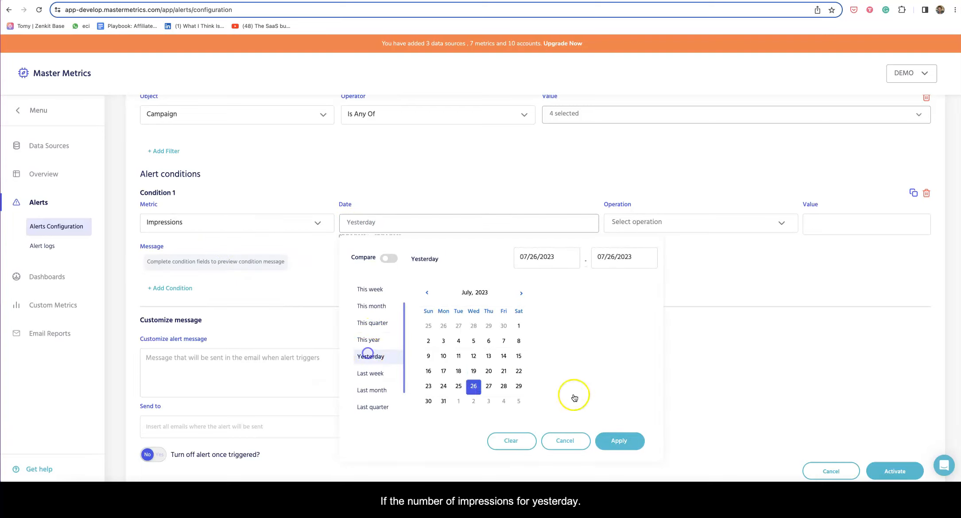
{"action": "left_click", "coordinate": [620, 439]}
Set the condition to trigger when the value is Lower than 5
{"action": "left_click", "coordinate": [627, 221]}
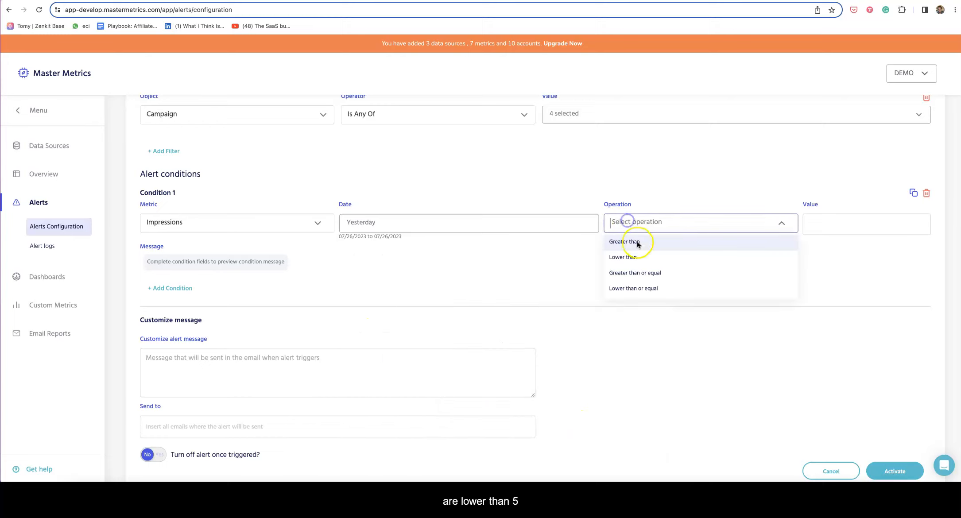
{"action": "left_click", "coordinate": [624, 257]}
{"action": "left_click", "coordinate": [820, 222]}
{"action": "type", "text": "5"}
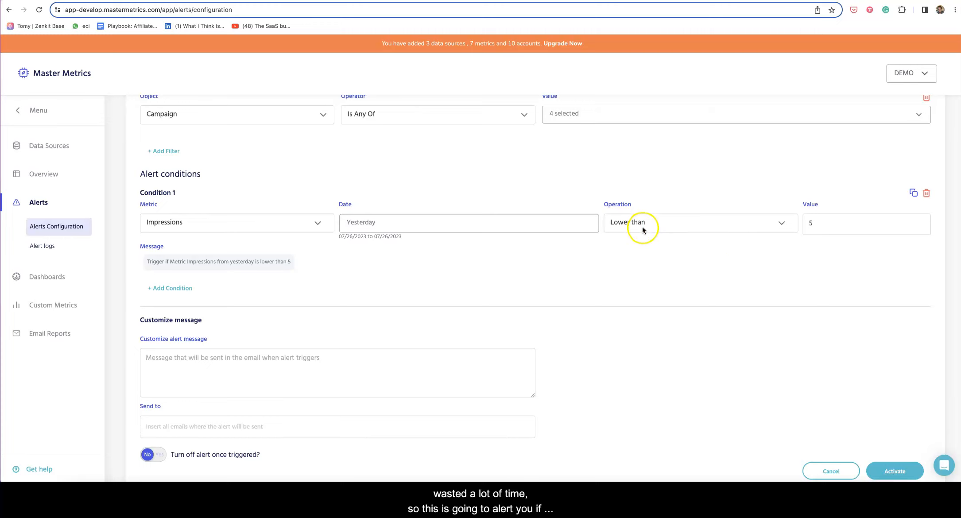
{"action": "scroll", "coordinate": [546, 279], "scroll_direction": "down", "scroll_amount": 2}
Add the recipient's e-mail address to the Send to list, leaving the custom message empty
{"action": "left_click", "coordinate": [429, 322]}
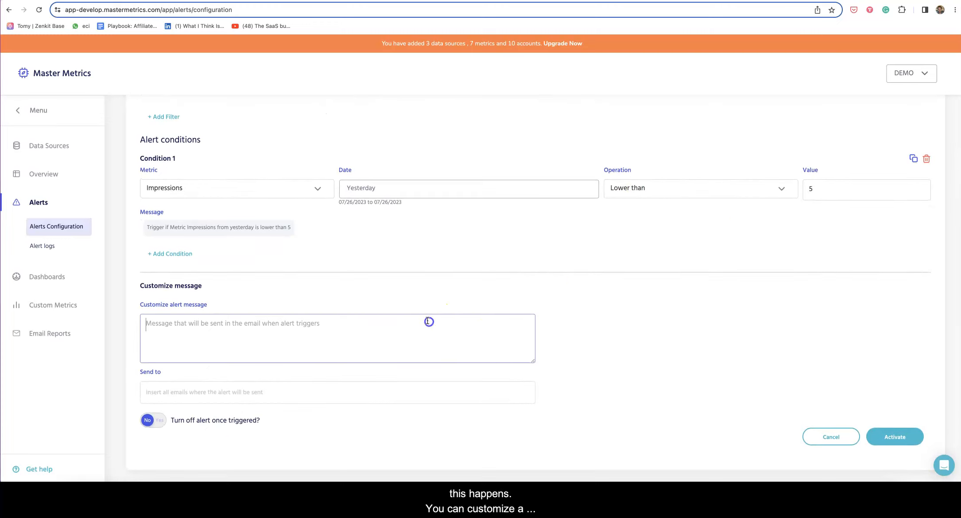
{"action": "left_click", "coordinate": [201, 392]}
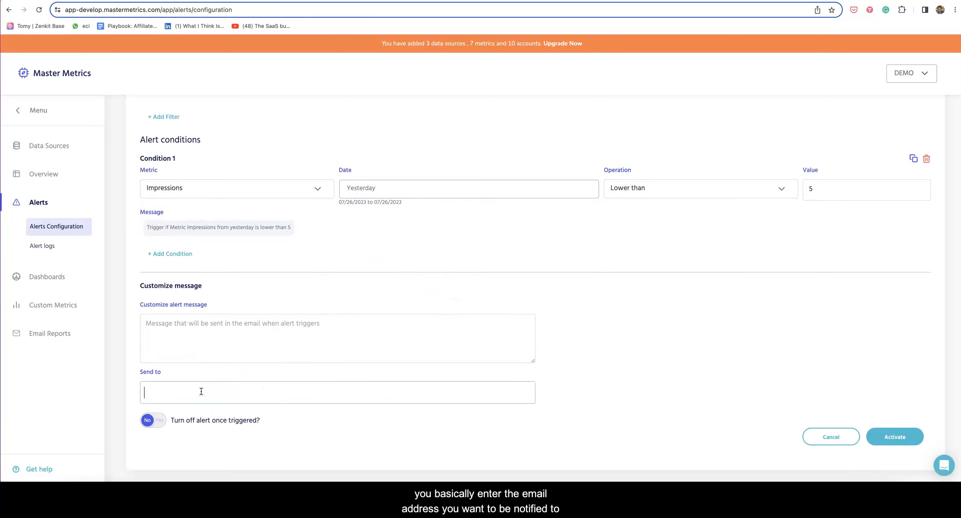
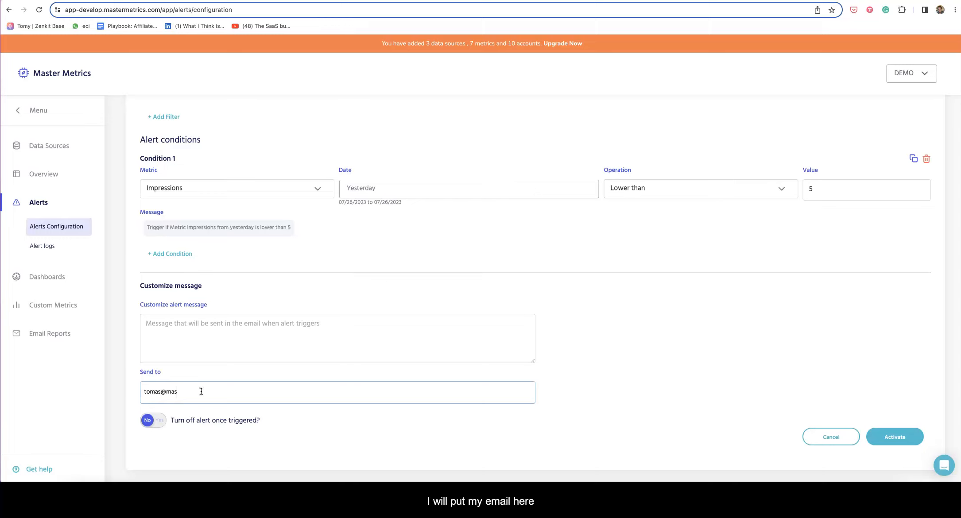
{"action": "key", "text": "Return"}
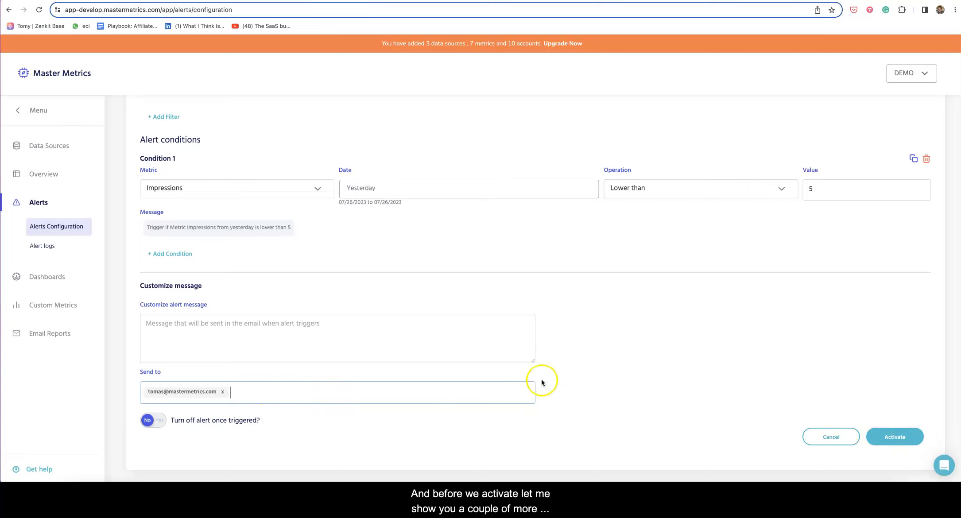
Reset Condition 1 and set it to Clicks (all), This month, Lower than 1
{"action": "scroll", "coordinate": [426, 339], "scroll_direction": "up", "scroll_amount": 2}
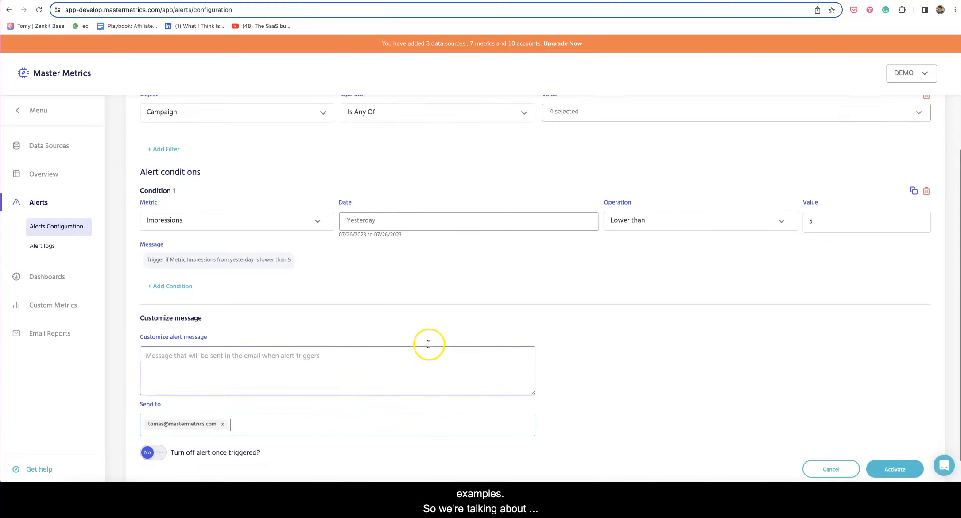
{"action": "left_click", "coordinate": [914, 208]}
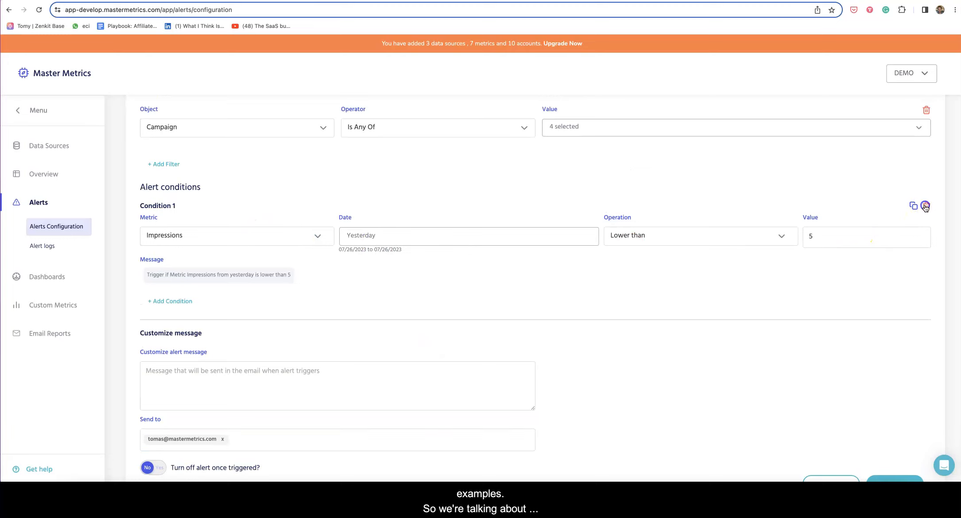
{"action": "left_click", "coordinate": [203, 244]}
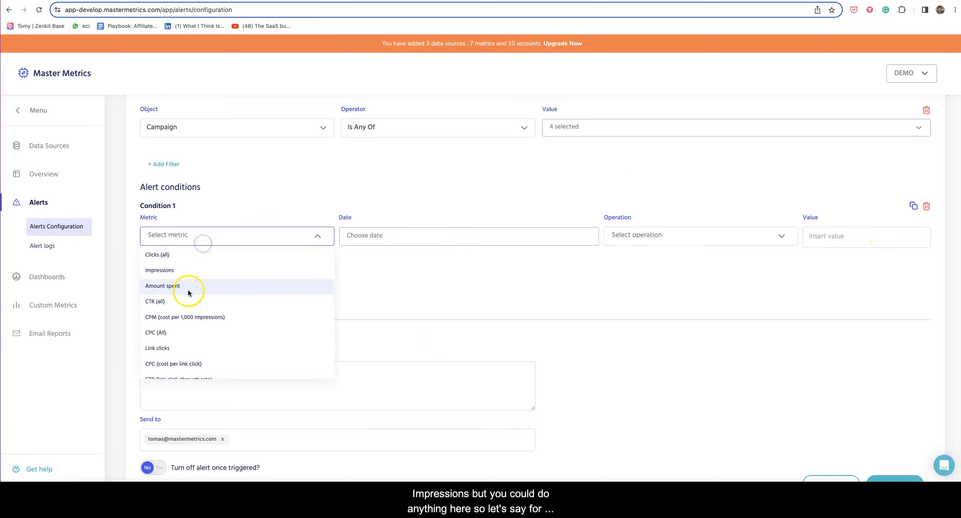
{"action": "left_click", "coordinate": [187, 255]}
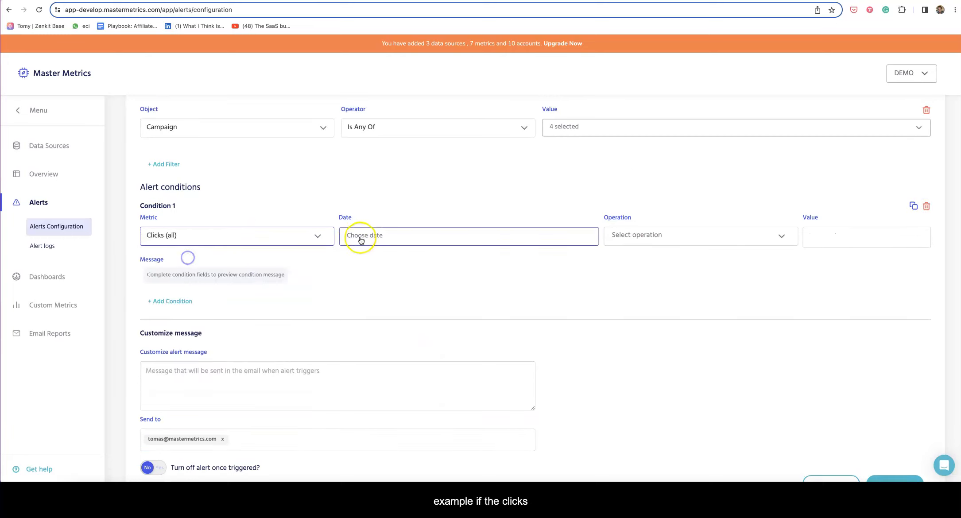
{"action": "left_click", "coordinate": [359, 237]}
{"action": "left_click", "coordinate": [376, 336]}
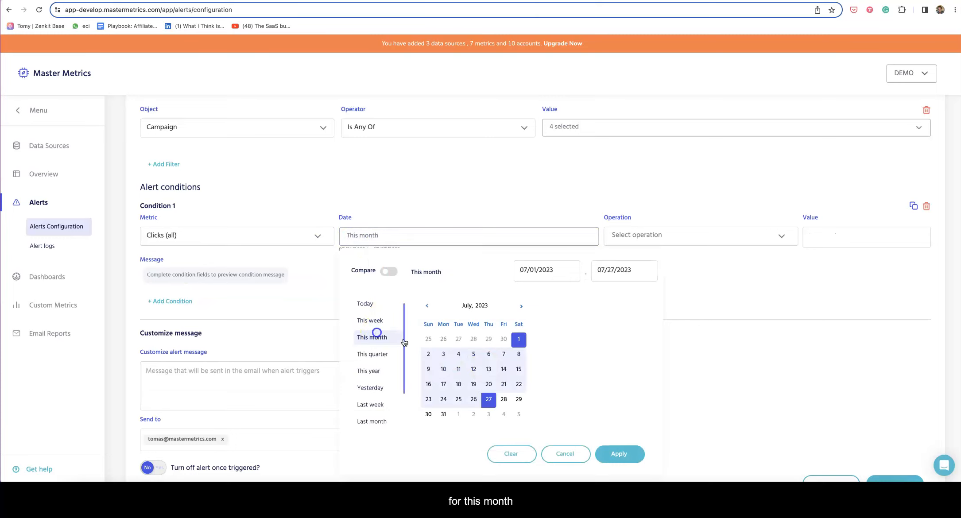
{"action": "left_click", "coordinate": [620, 454]}
{"action": "left_click", "coordinate": [639, 237]}
{"action": "left_click", "coordinate": [636, 268]}
{"action": "left_click", "coordinate": [881, 232]}
{"action": "type", "text": "100"}
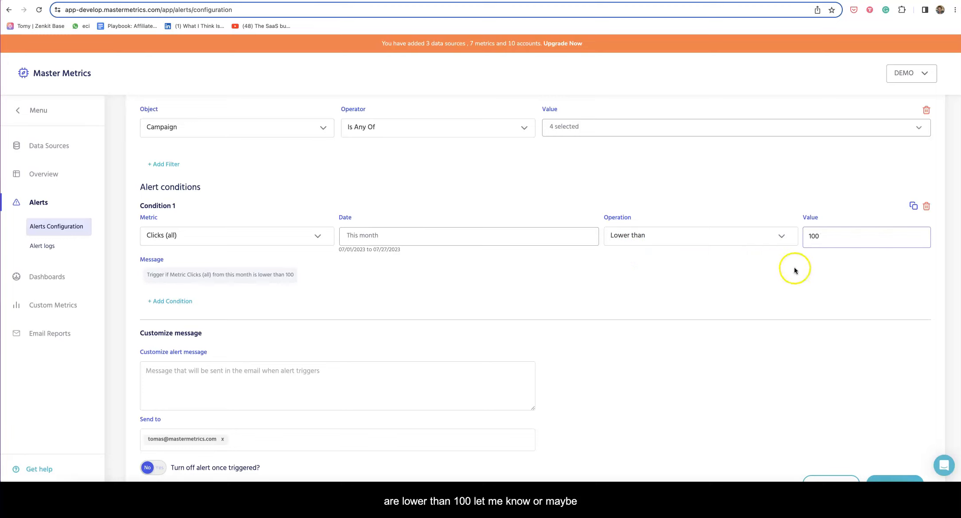
Change the condition to CTR (all) for This week with a threshold of 3
{"action": "left_click", "coordinate": [175, 238]}
{"action": "left_click", "coordinate": [170, 300]}
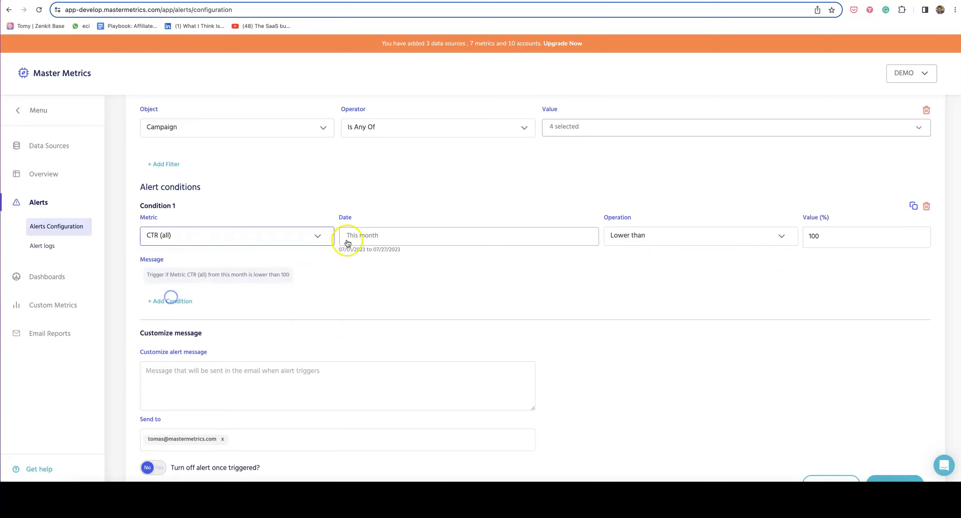
{"action": "left_click", "coordinate": [354, 236]}
{"action": "left_click", "coordinate": [379, 326]}
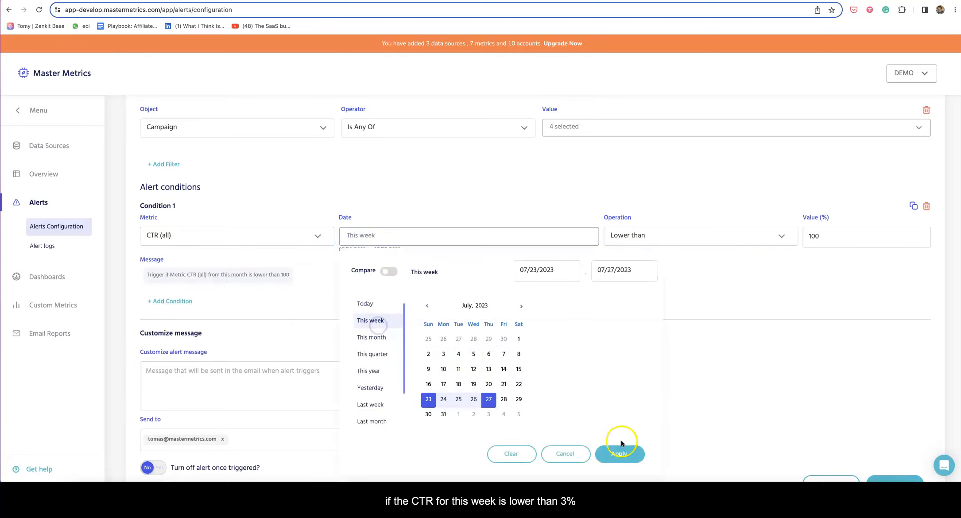
{"action": "left_click", "coordinate": [619, 454]}
{"action": "double_click", "coordinate": [829, 238]}
{"action": "type", "text": "3"}
{"action": "left_click", "coordinate": [816, 264]}
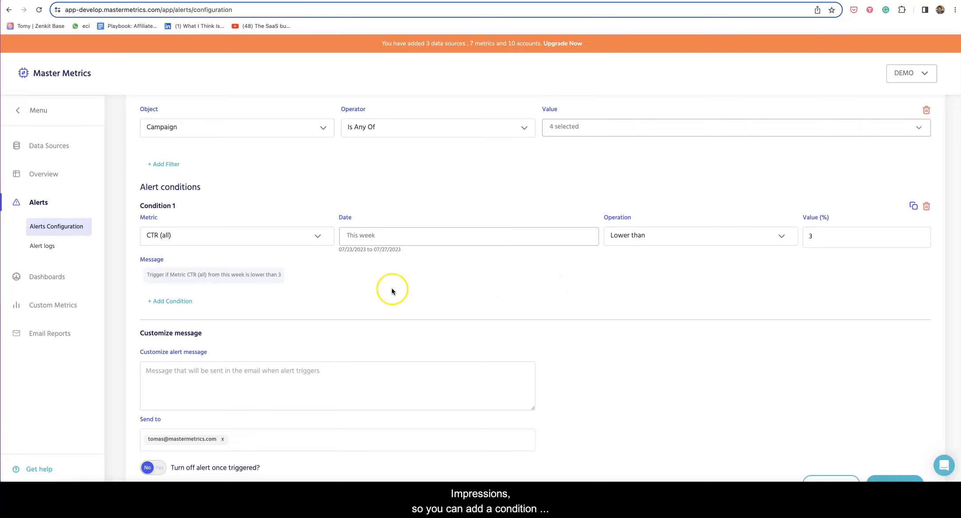
{"action": "left_click", "coordinate": [176, 302]}
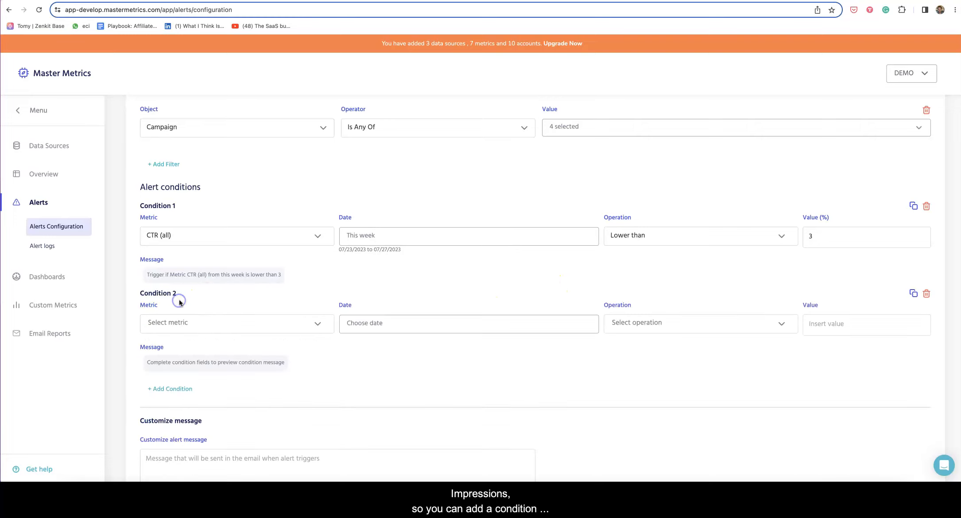
{"action": "left_click", "coordinate": [176, 326]}
{"action": "left_click", "coordinate": [179, 360]}
{"action": "left_click", "coordinate": [387, 328]}
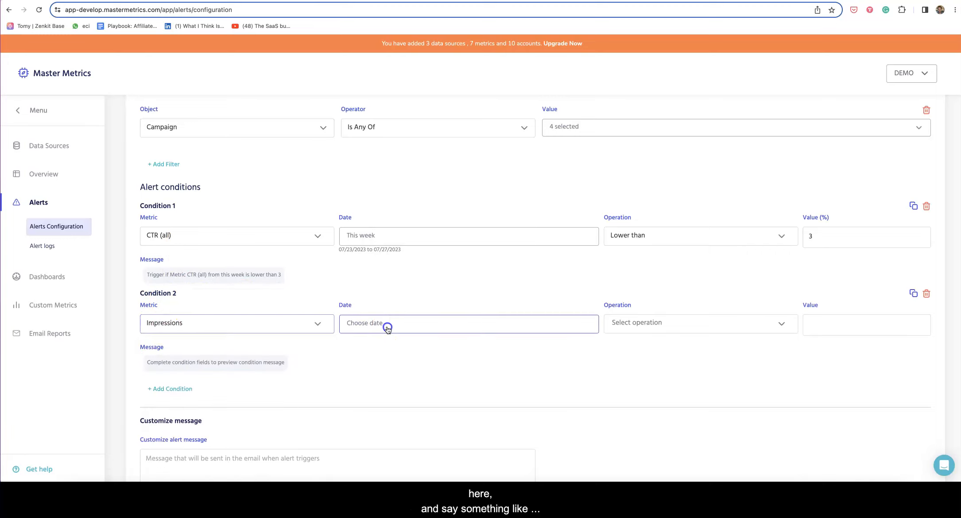
{"action": "left_click", "coordinate": [370, 408]}
{"action": "scroll", "coordinate": [544, 399], "scroll_direction": "down", "scroll_amount": 3}
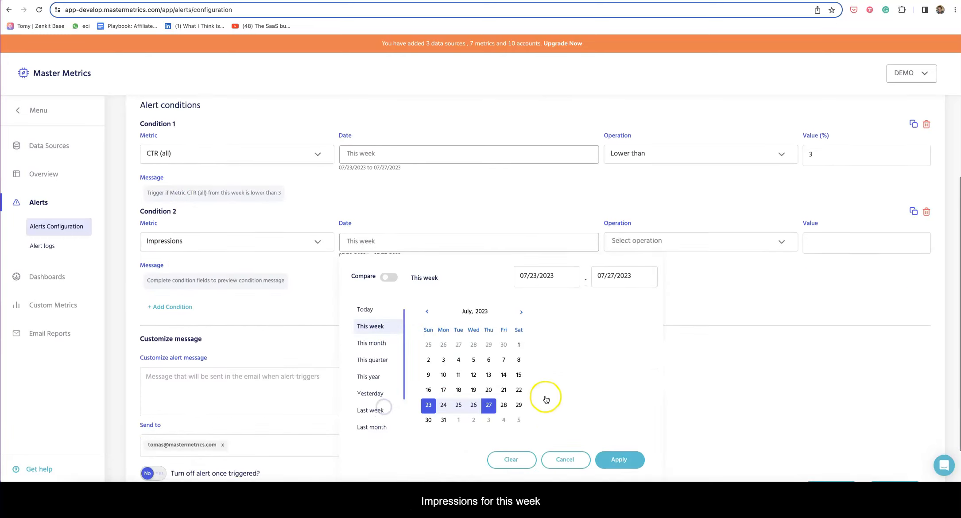
{"action": "left_click", "coordinate": [638, 452]}
{"action": "left_click", "coordinate": [618, 229]}
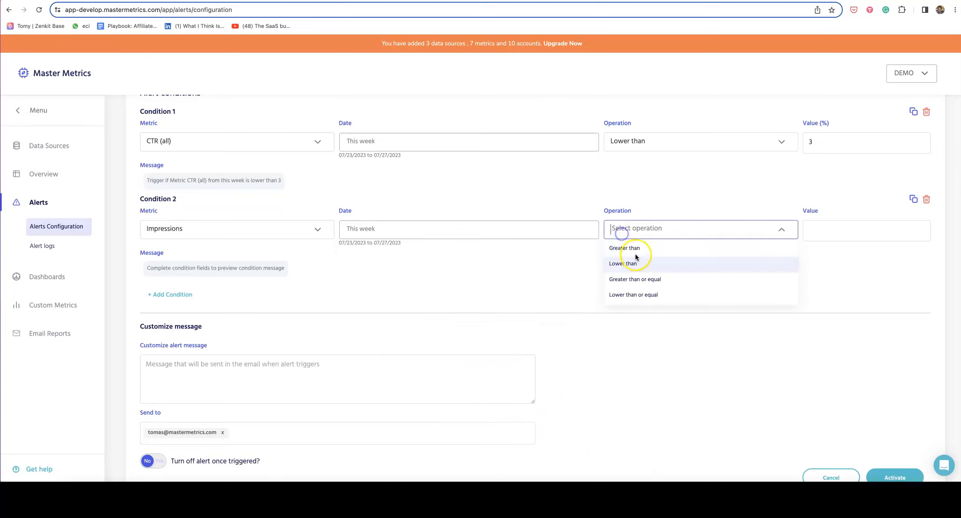
{"action": "left_click", "coordinate": [634, 248]}
{"action": "left_click", "coordinate": [818, 232]}
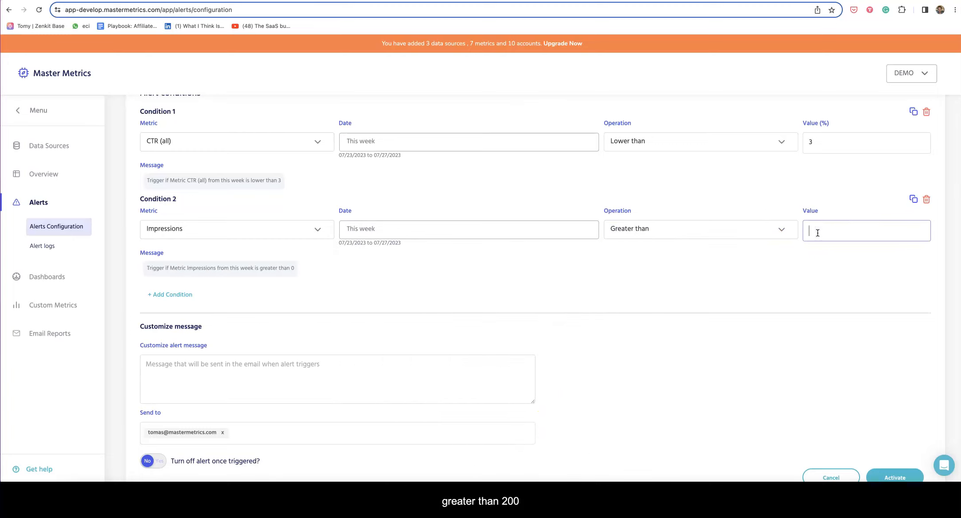
{"action": "left_click", "coordinate": [788, 264]}
{"action": "scroll", "coordinate": [611, 264], "scroll_direction": "up", "scroll_amount": 1}
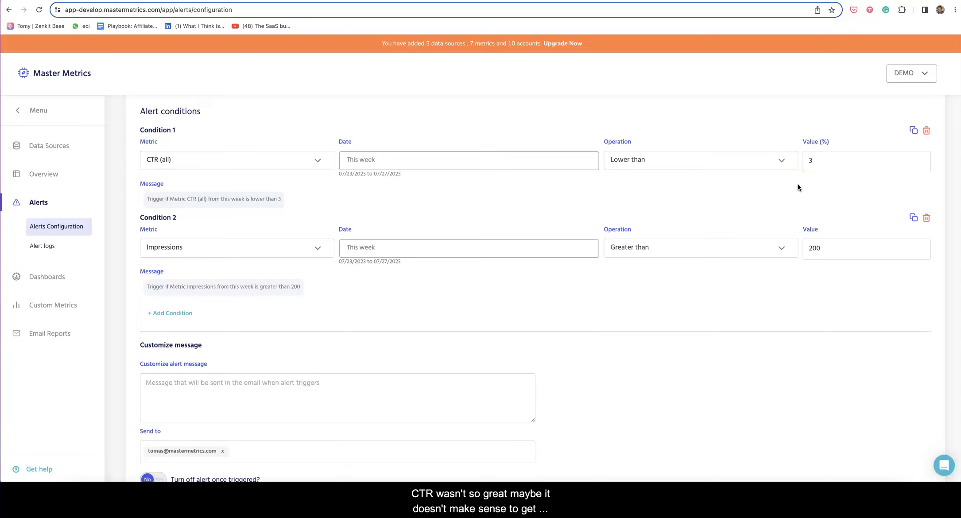
{"action": "left_click", "coordinate": [743, 210]}
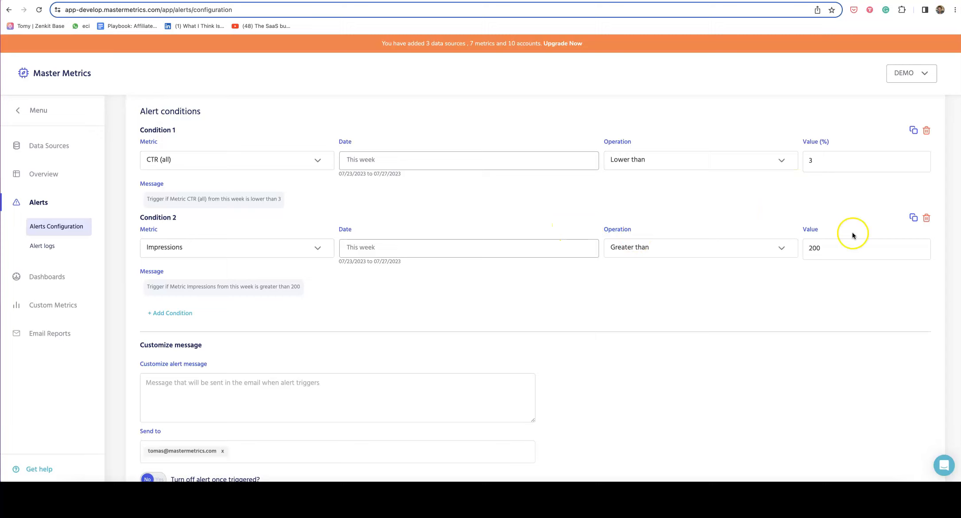
{"action": "left_click", "coordinate": [926, 218]}
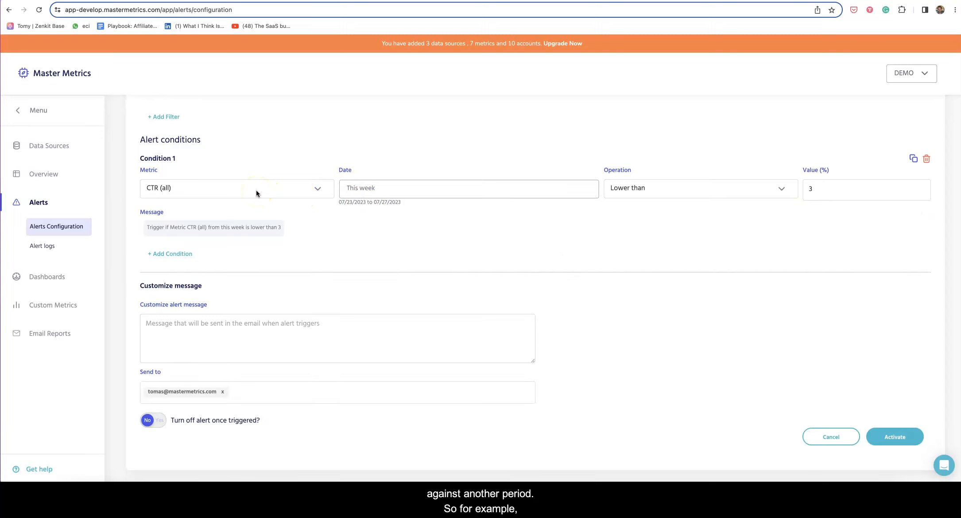
Turn on date comparison against This quarter and enter a 30% variation
{"action": "left_click", "coordinate": [361, 191]}
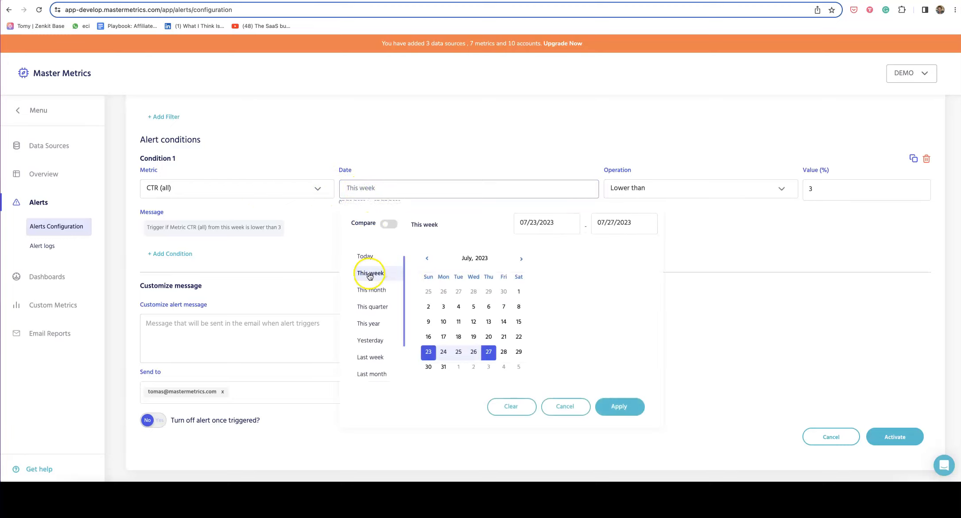
{"action": "left_click", "coordinate": [748, 229]}
{"action": "double_click", "coordinate": [814, 191]}
{"action": "left_click", "coordinate": [787, 213]}
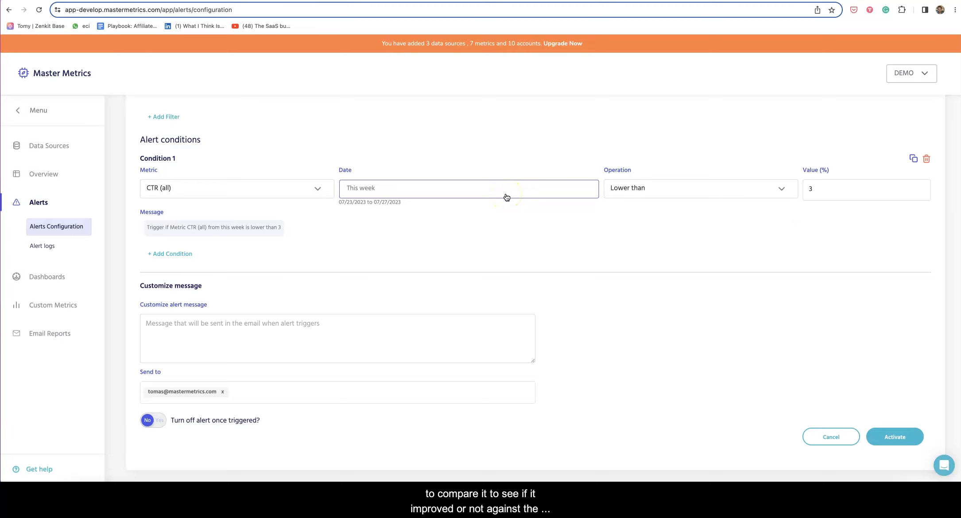
{"action": "left_click", "coordinate": [419, 188]}
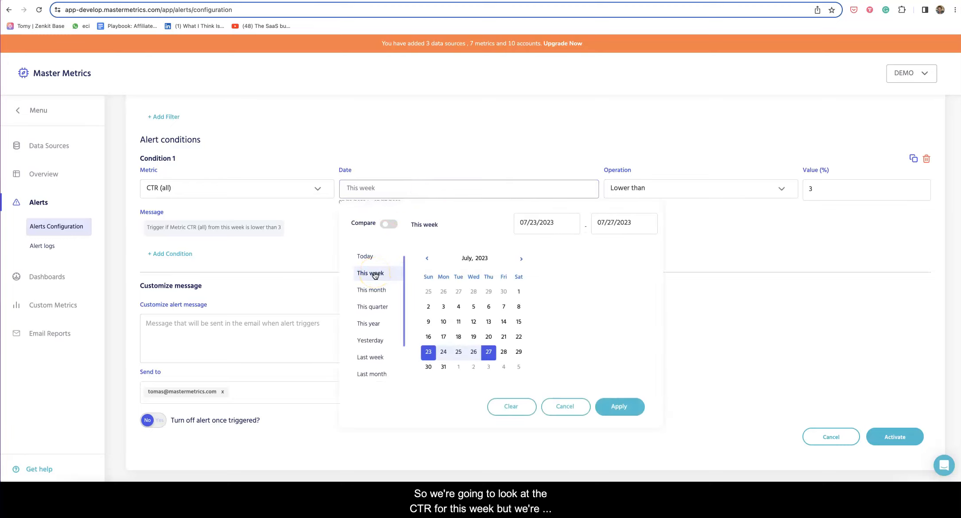
{"action": "left_click", "coordinate": [389, 224]}
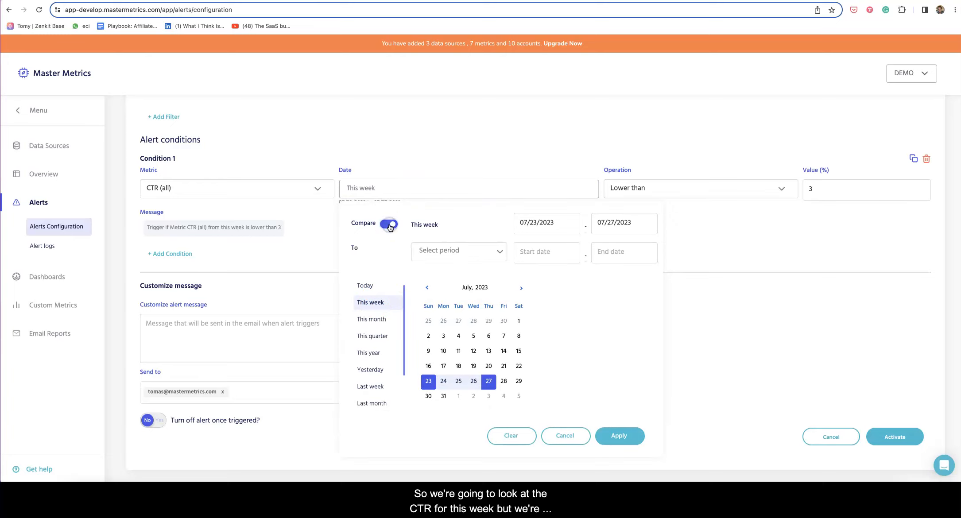
{"action": "left_click", "coordinate": [452, 252]}
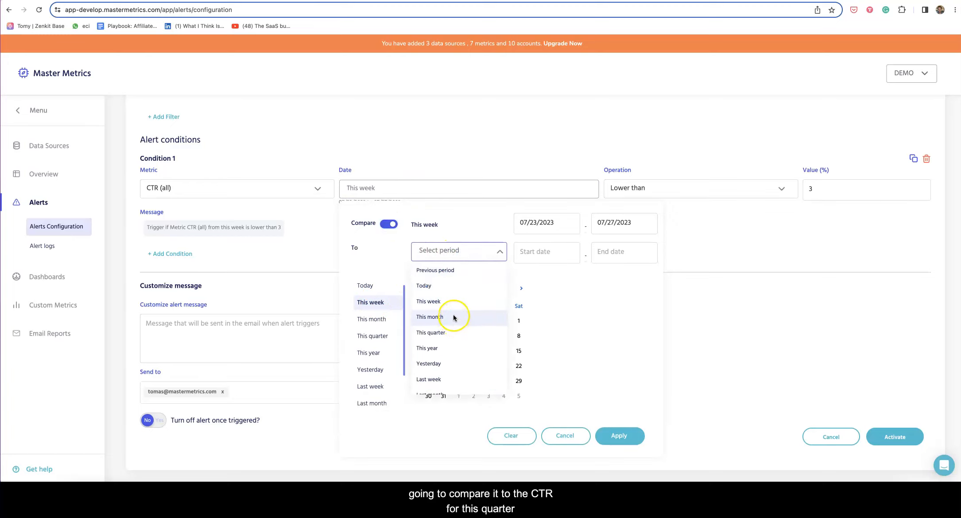
{"action": "left_click", "coordinate": [453, 333]}
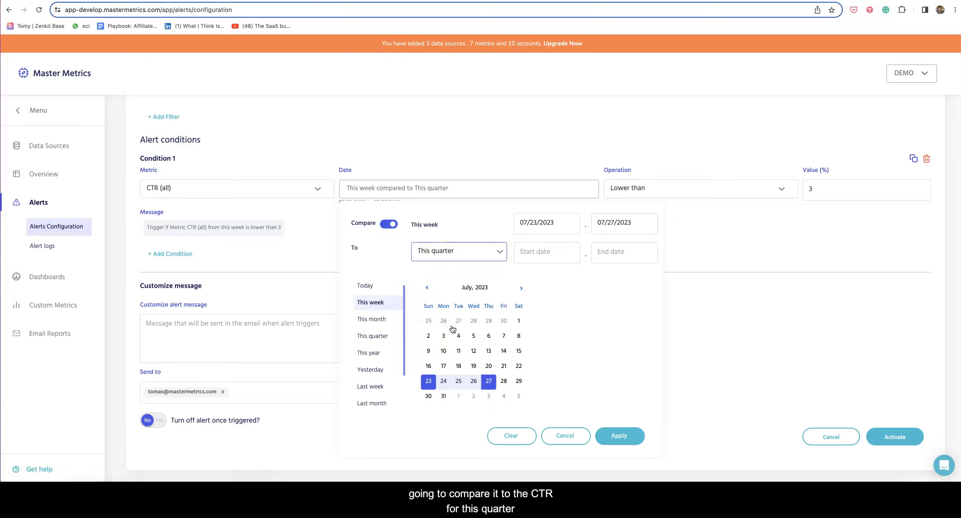
{"action": "left_click", "coordinate": [619, 436]}
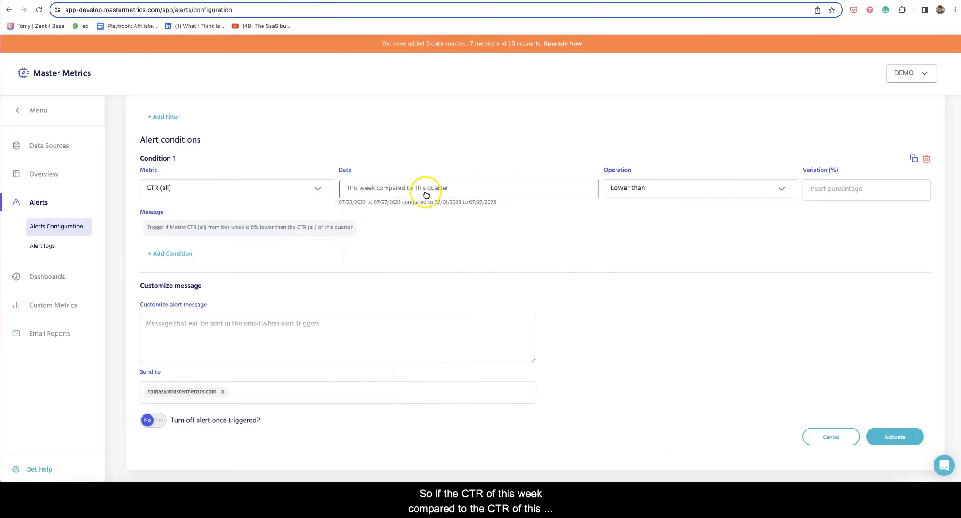
{"action": "left_click", "coordinate": [828, 189]}
{"action": "type", "text": "30"}
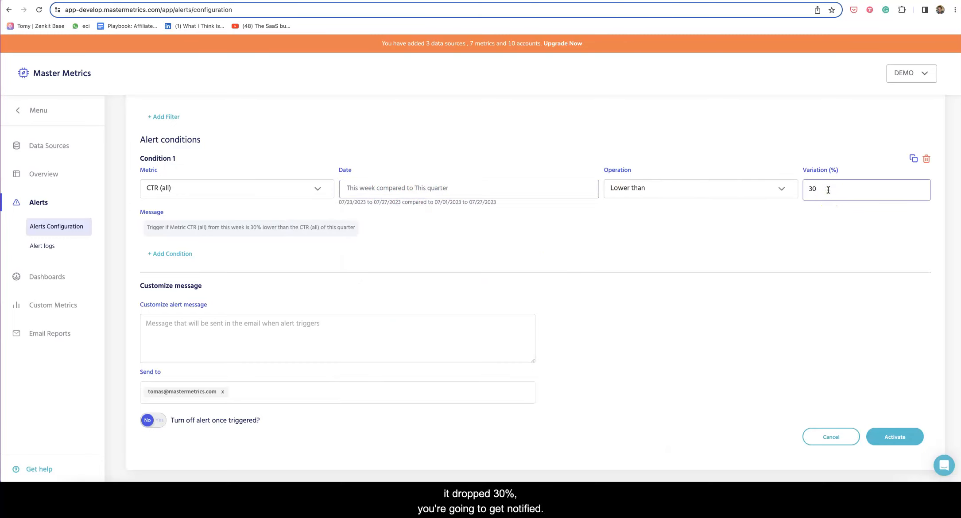
{"action": "left_click", "coordinate": [817, 215]}
Switch the comparison period from This quarter to Previous period
{"action": "left_click", "coordinate": [519, 188]}
{"action": "left_click", "coordinate": [439, 251]}
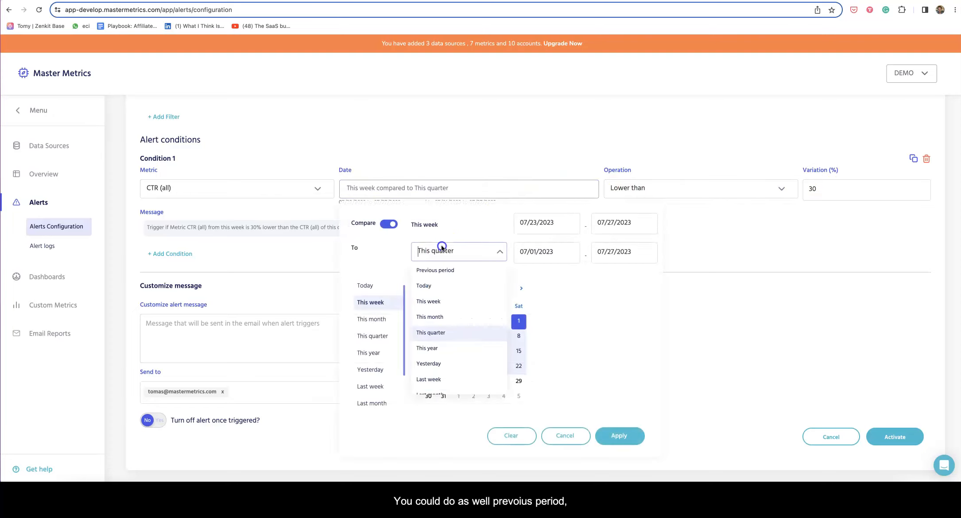
{"action": "left_click", "coordinate": [443, 271]}
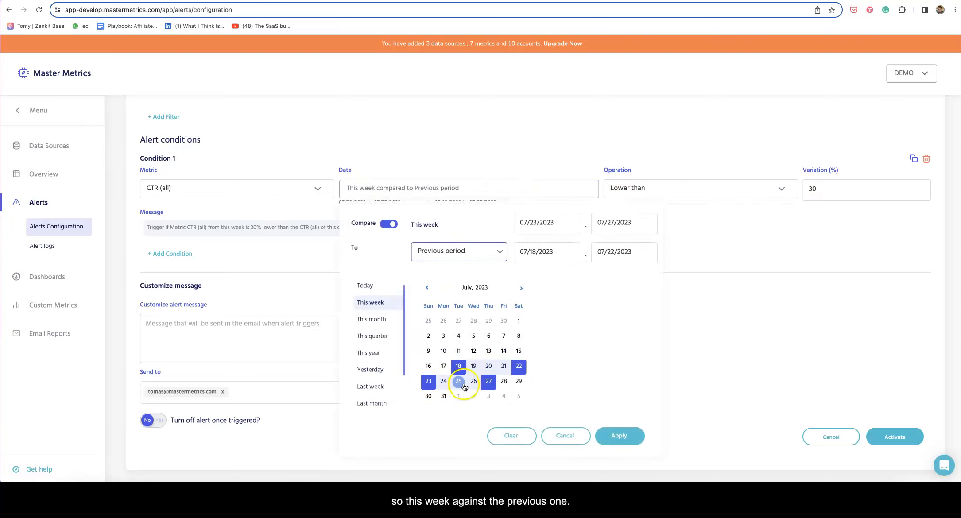
{"action": "left_click", "coordinate": [626, 436]}
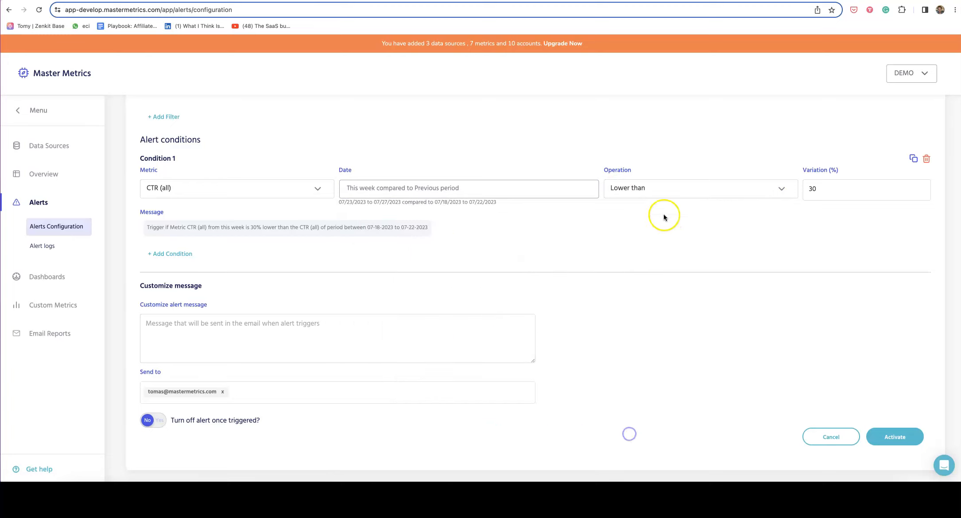
{"action": "left_click", "coordinate": [812, 189]}
{"action": "left_click", "coordinate": [786, 214]}
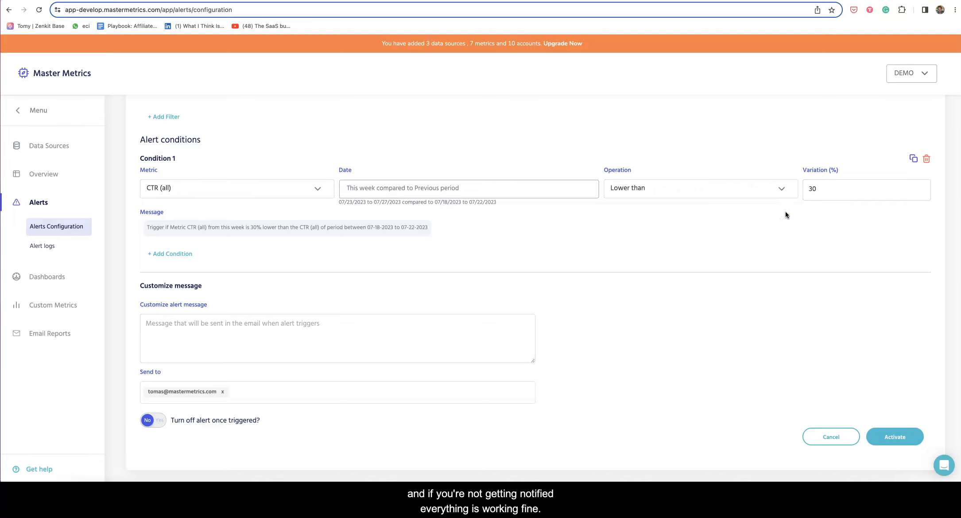
{"action": "left_click", "coordinate": [739, 188]}
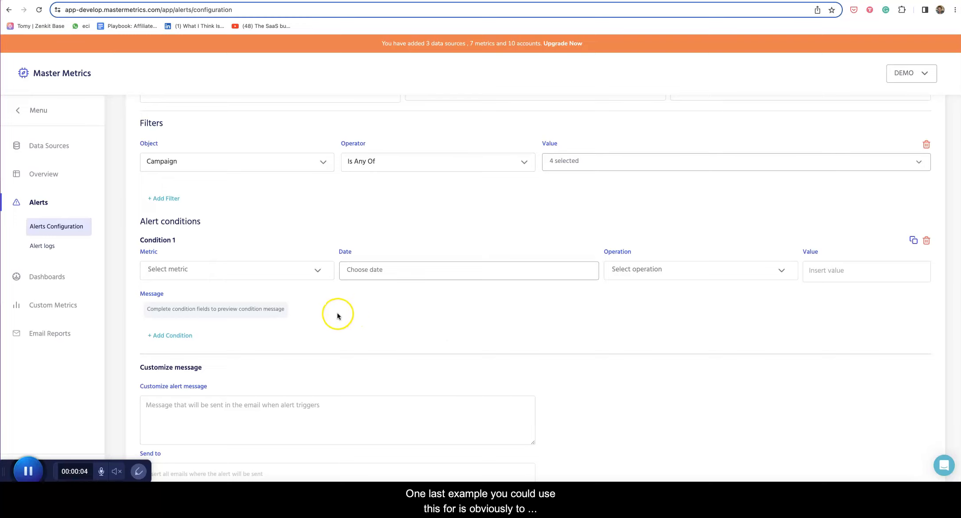
Make the condition track Amount spent over Yesterday
{"action": "left_click", "coordinate": [220, 270]}
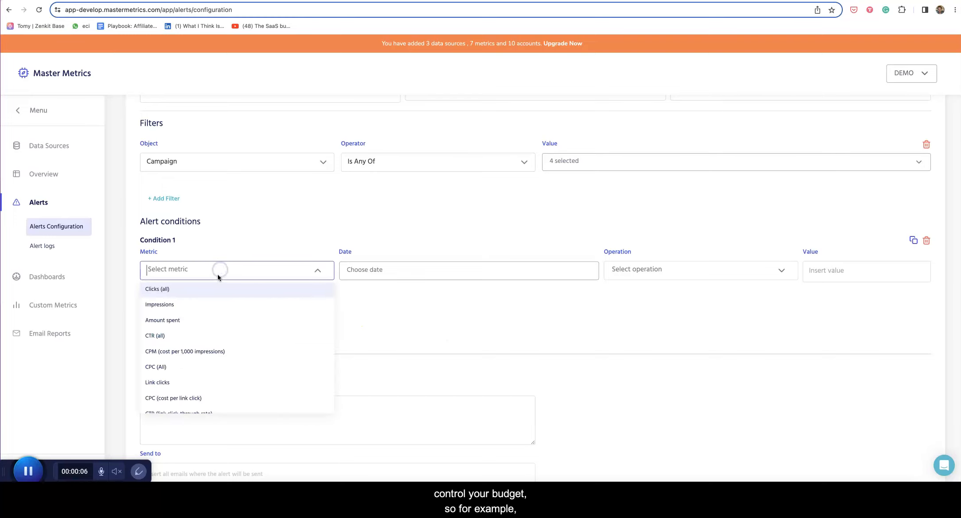
{"action": "left_click", "coordinate": [186, 320]}
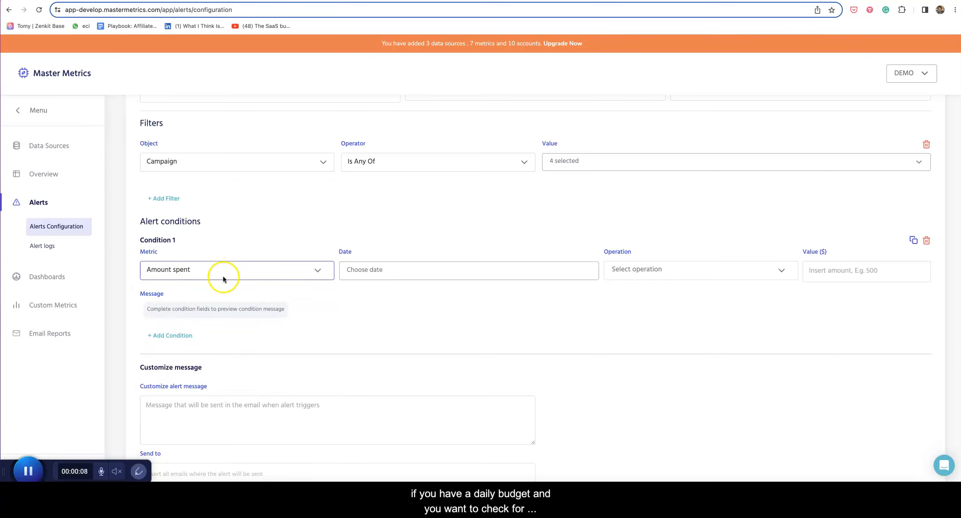
{"action": "left_click", "coordinate": [356, 270]}
{"action": "scroll", "coordinate": [372, 370], "scroll_direction": "down", "scroll_amount": 3}
{"action": "left_click", "coordinate": [371, 365]}
{"action": "scroll", "coordinate": [616, 424], "scroll_direction": "down", "scroll_amount": 3}
{"action": "left_click", "coordinate": [614, 406]}
Set Greater than 100 dollars, then discard the alert and return to the Alerts list
{"action": "left_click", "coordinate": [660, 195]}
{"action": "left_click", "coordinate": [653, 208]}
{"action": "left_click", "coordinate": [823, 190]}
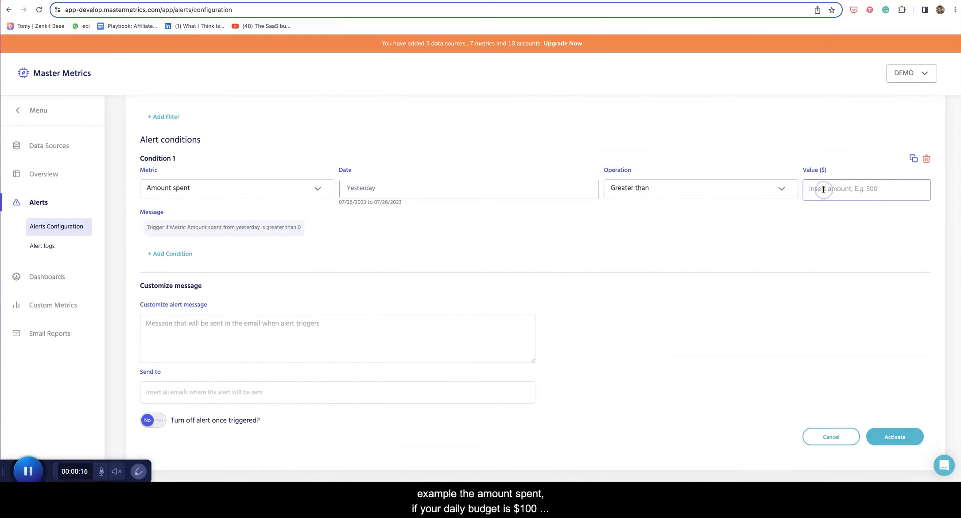
{"action": "type", "text": "100"}
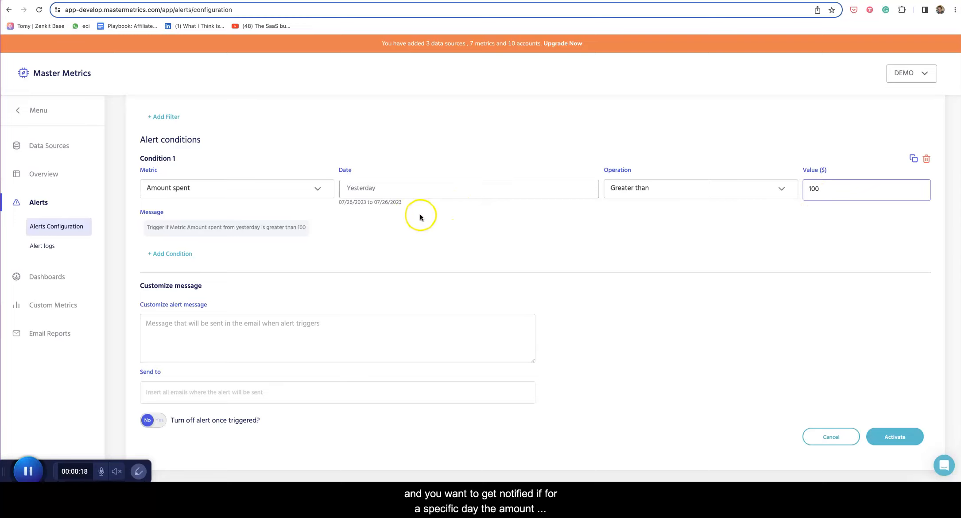
{"action": "left_click", "coordinate": [250, 184]}
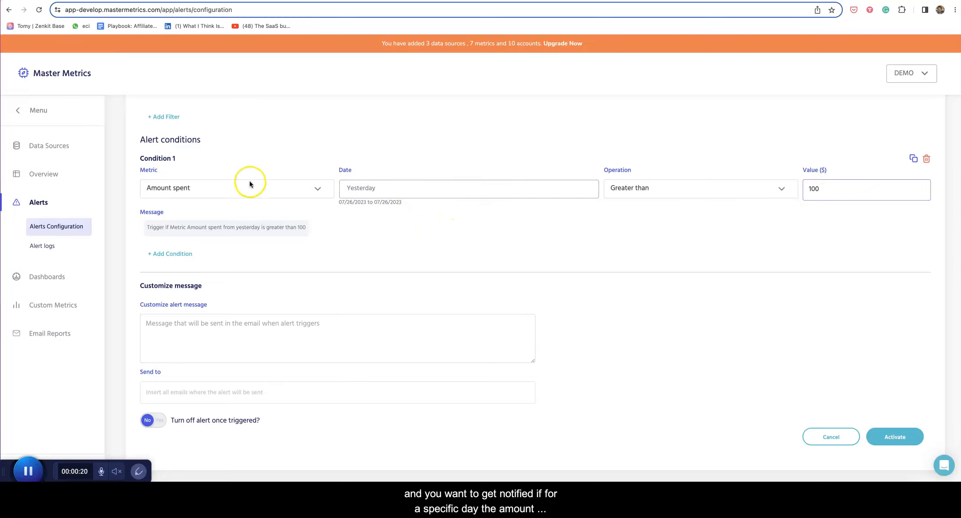
{"action": "left_click", "coordinate": [28, 472]}
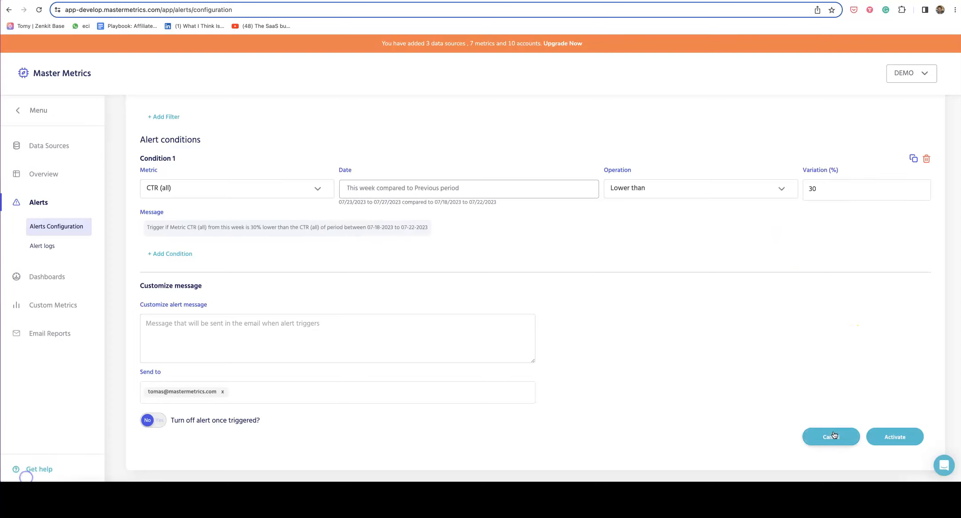
{"action": "left_click", "coordinate": [831, 437]}
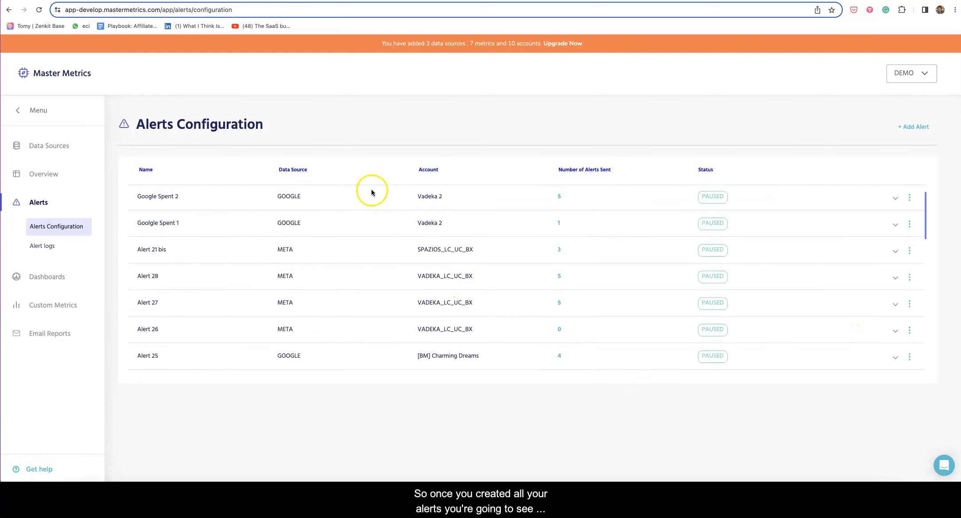
Check the action menu of Google Spent 2, then go to the Alert logs page
{"action": "scroll", "coordinate": [489, 228], "scroll_direction": "down", "scroll_amount": 4}
{"action": "scroll", "coordinate": [482, 232], "scroll_direction": "up", "scroll_amount": 4}
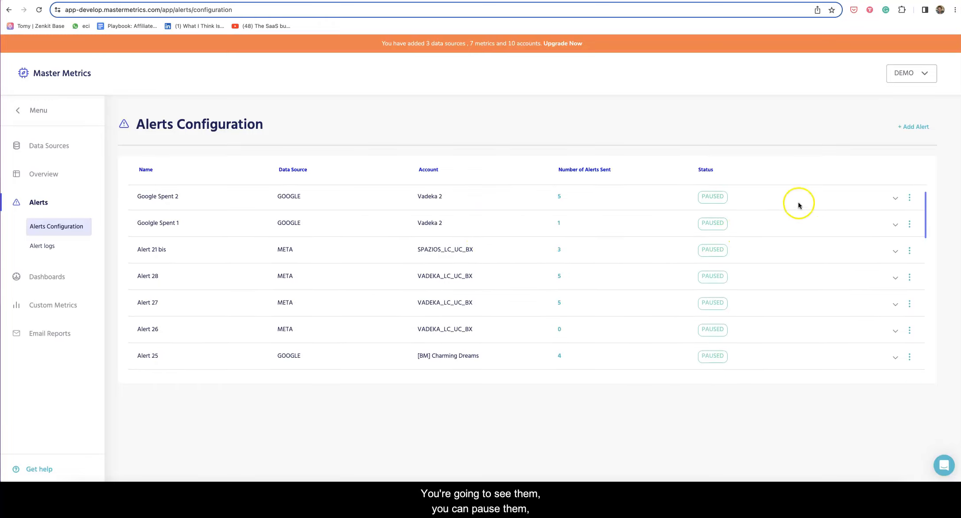
{"action": "left_click", "coordinate": [910, 198]}
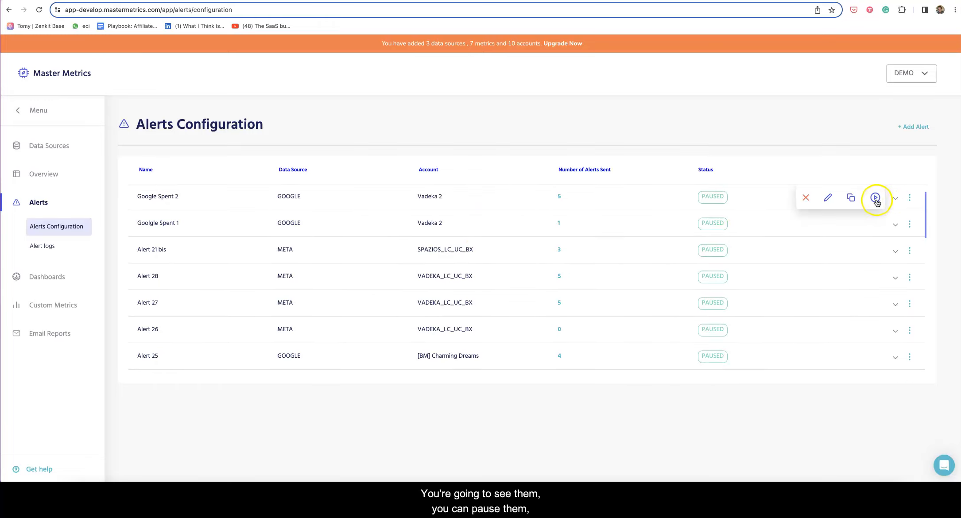
{"action": "left_click", "coordinate": [809, 153]}
{"action": "scroll", "coordinate": [779, 258], "scroll_direction": "down", "scroll_amount": 1}
{"action": "scroll", "coordinate": [772, 258], "scroll_direction": "up", "scroll_amount": 1}
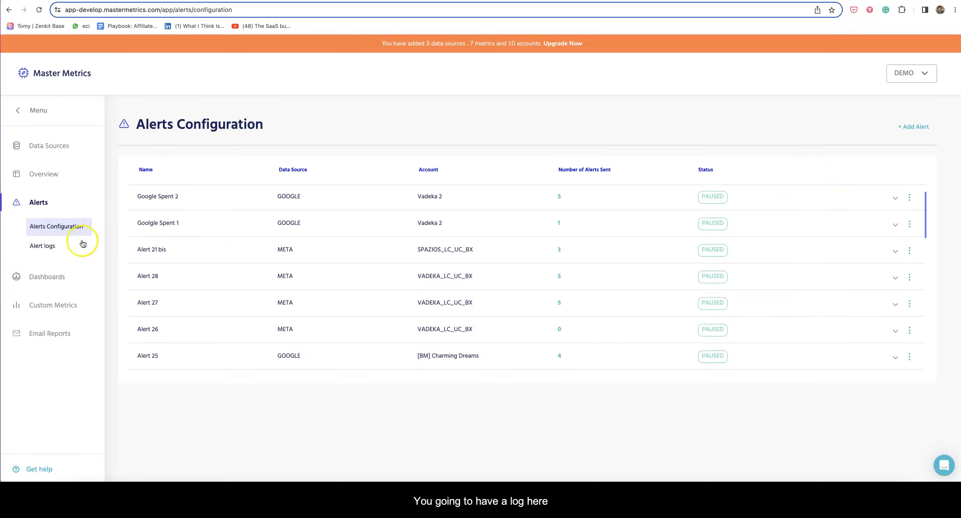
{"action": "left_click", "coordinate": [54, 247]}
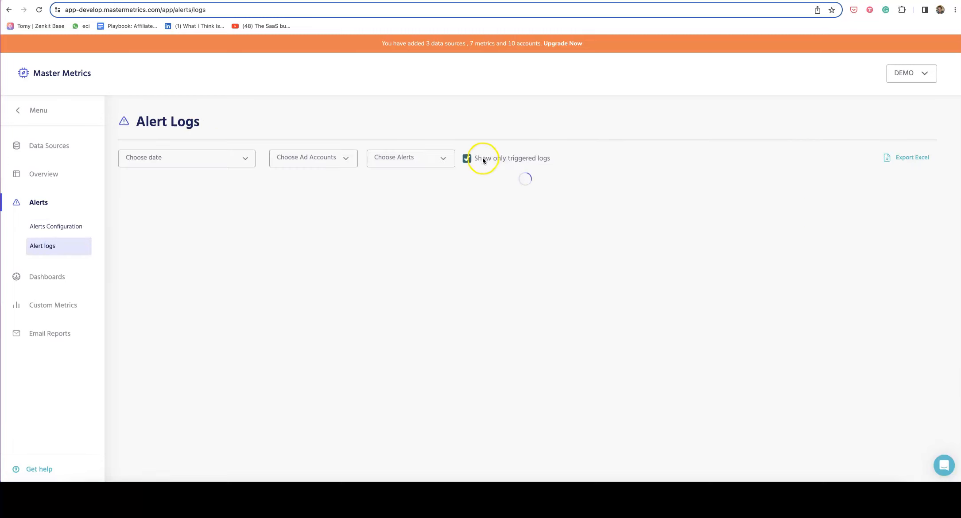
Uncheck 'Show only triggered logs' and review all checks, including Alert 17 with no email sent
{"action": "left_click", "coordinate": [468, 159]}
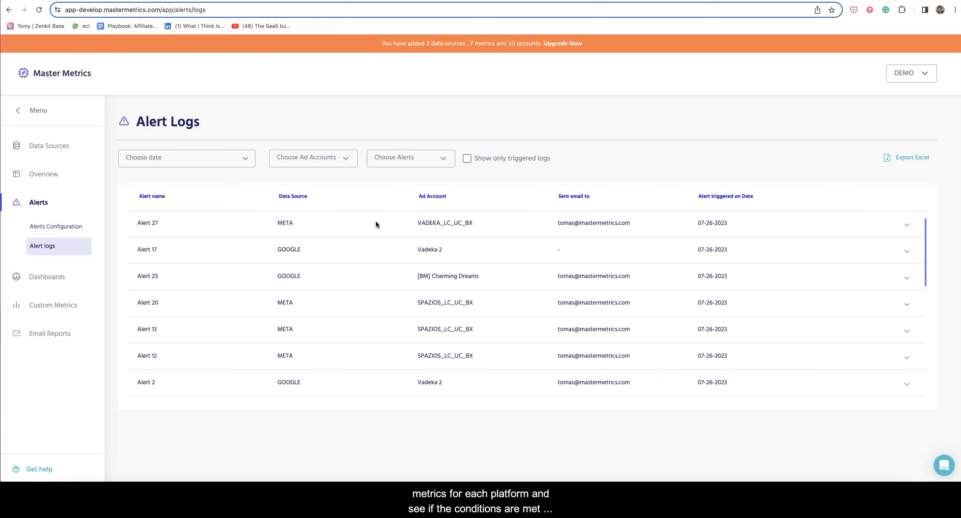
{"action": "scroll", "coordinate": [386, 222], "scroll_direction": "down", "scroll_amount": 3}
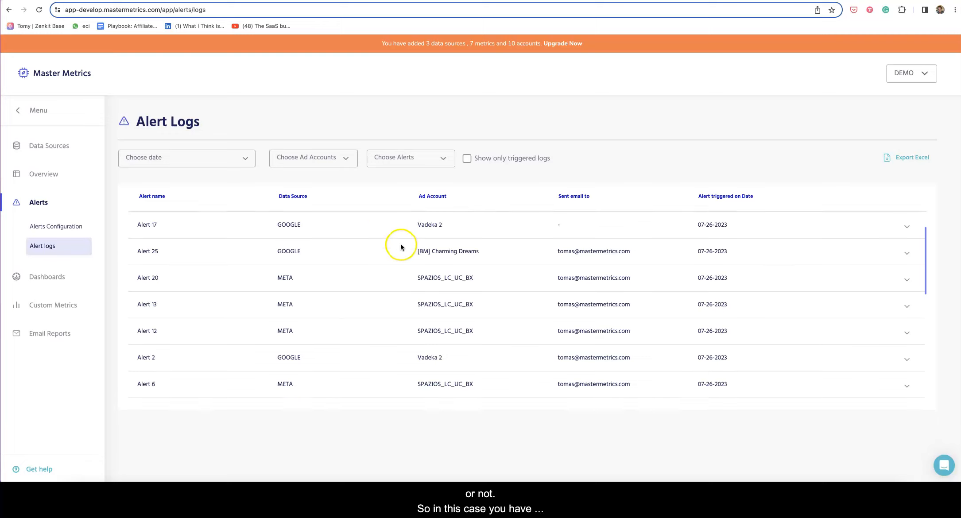
{"action": "scroll", "coordinate": [400, 247], "scroll_direction": "up", "scroll_amount": 3}
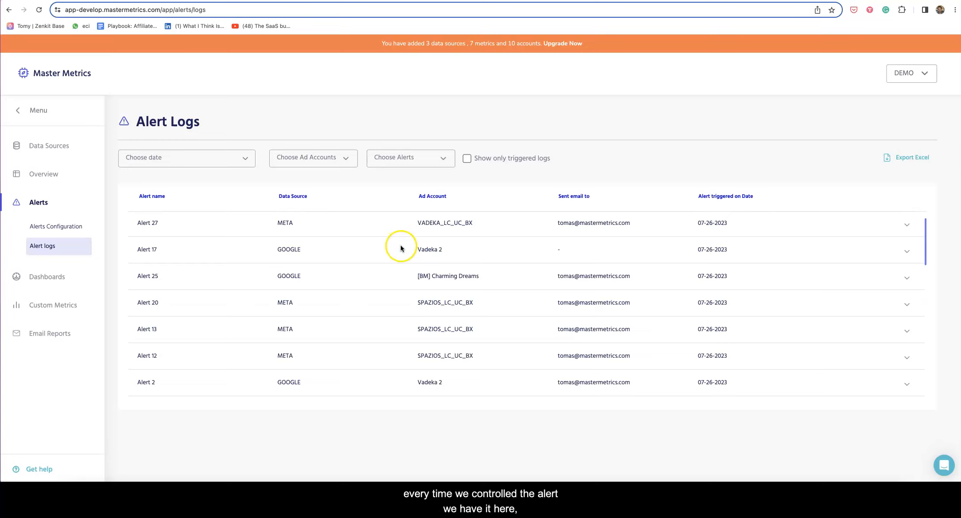
{"action": "scroll", "coordinate": [401, 251], "scroll_direction": "down", "scroll_amount": 5}
{"action": "scroll", "coordinate": [400, 257], "scroll_direction": "up", "scroll_amount": 5}
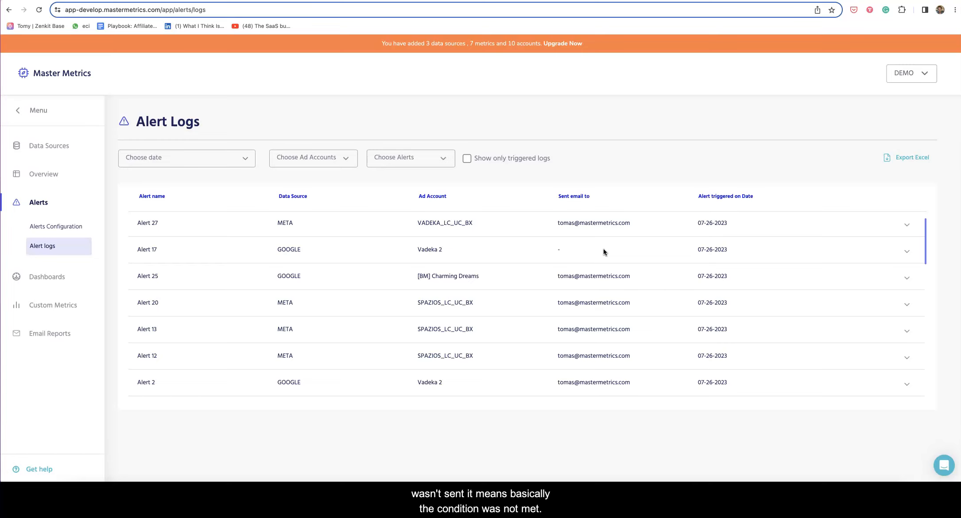
{"action": "left_click", "coordinate": [907, 253]}
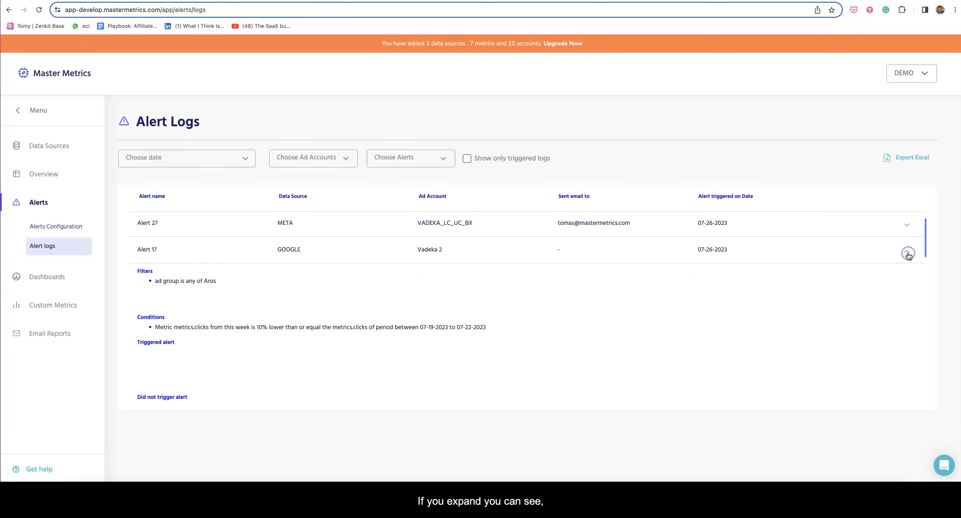
{"action": "scroll", "coordinate": [708, 317], "scroll_direction": "down", "scroll_amount": 1}
{"action": "scroll", "coordinate": [341, 304], "scroll_direction": "up", "scroll_amount": 1}
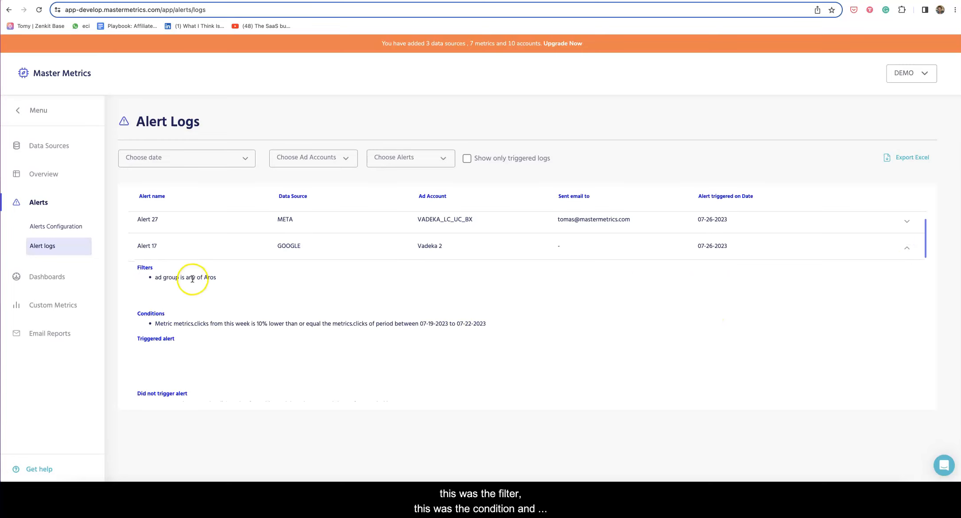
{"action": "triple_click", "coordinate": [228, 323]}
{"action": "scroll", "coordinate": [225, 326], "scroll_direction": "down", "scroll_amount": 3}
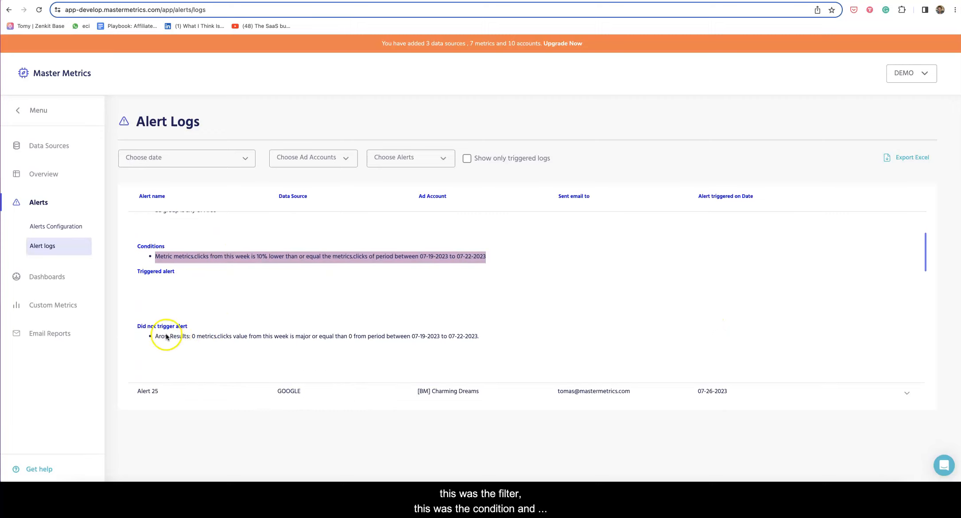
{"action": "left_click", "coordinate": [171, 338]}
{"action": "triple_click", "coordinate": [172, 338]}
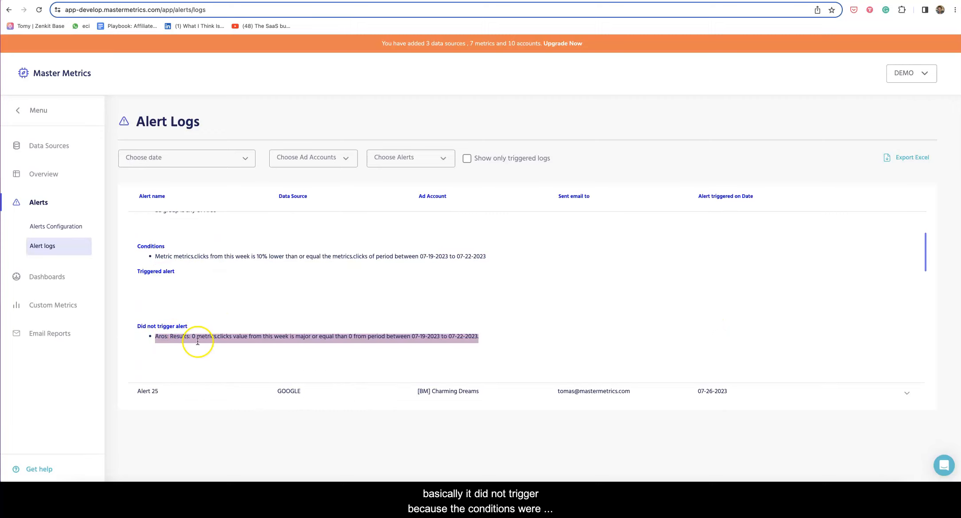
{"action": "scroll", "coordinate": [318, 334], "scroll_direction": "up", "scroll_amount": 3}
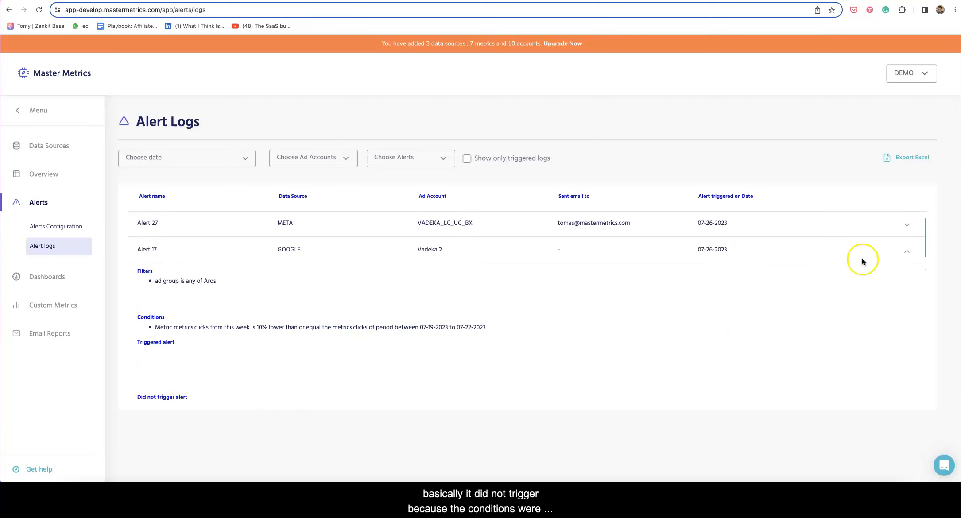
{"action": "left_click", "coordinate": [905, 251]}
{"action": "triple_click", "coordinate": [573, 222]}
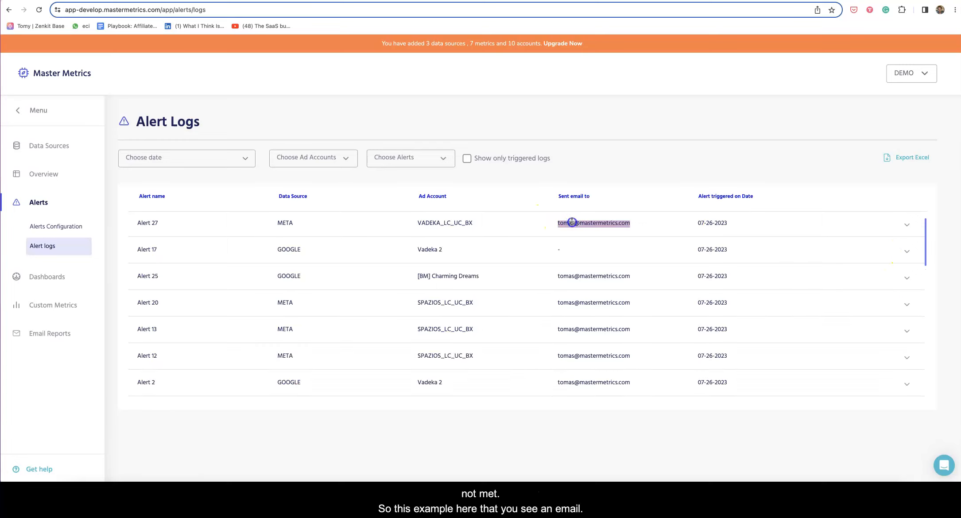
{"action": "left_click", "coordinate": [907, 224]}
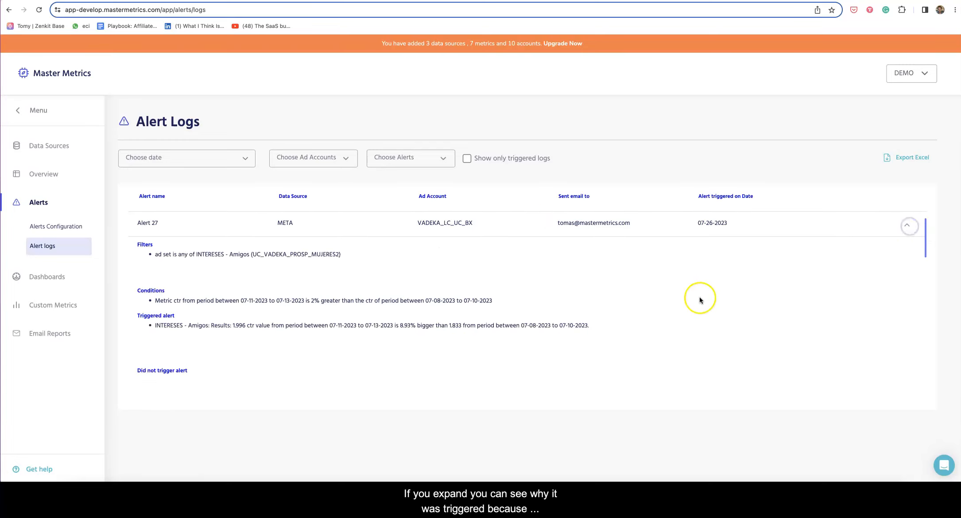
{"action": "scroll", "coordinate": [700, 300], "scroll_direction": "down", "scroll_amount": 1}
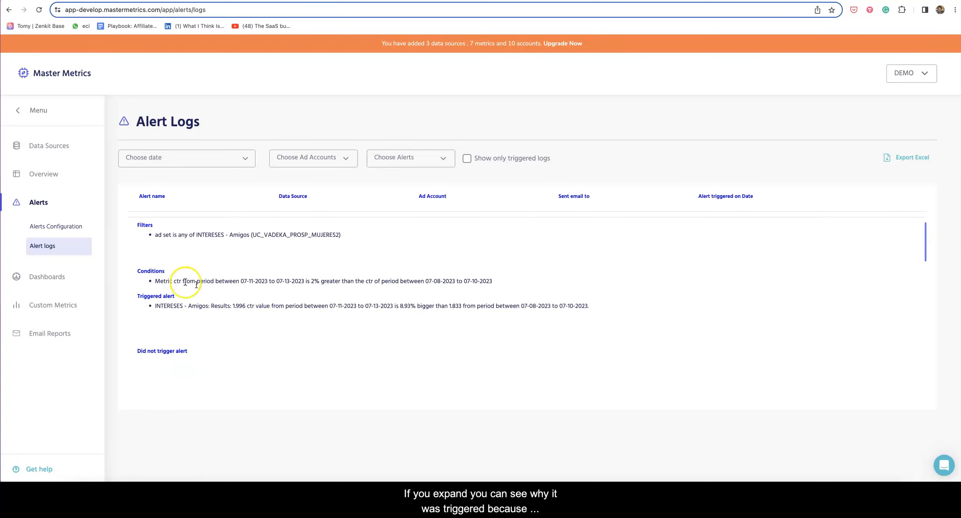
{"action": "triple_click", "coordinate": [186, 307]}
{"action": "scroll", "coordinate": [217, 305], "scroll_direction": "up", "scroll_amount": 1}
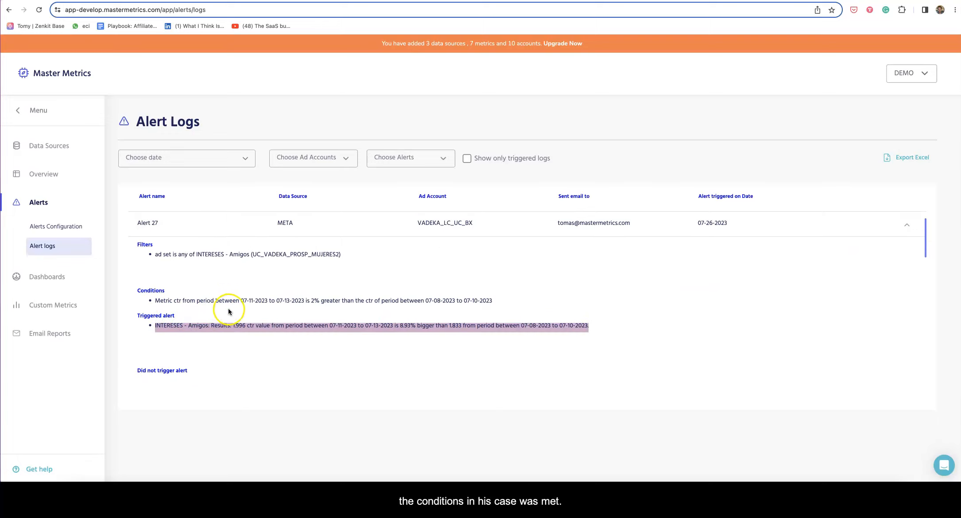
{"action": "left_click", "coordinate": [906, 228]}
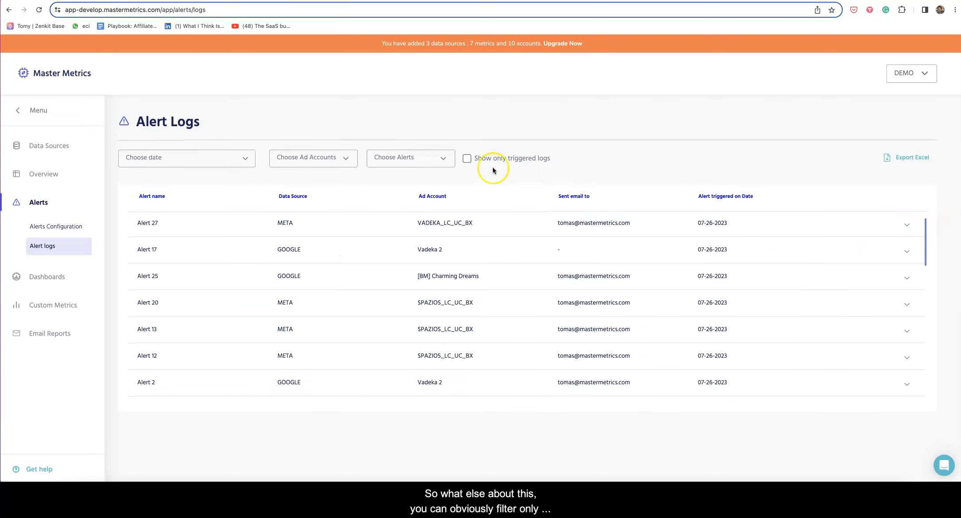
Re-check 'Show only triggered logs' and browse the alert, ad account and date filters unchanged
{"action": "left_click", "coordinate": [467, 160]}
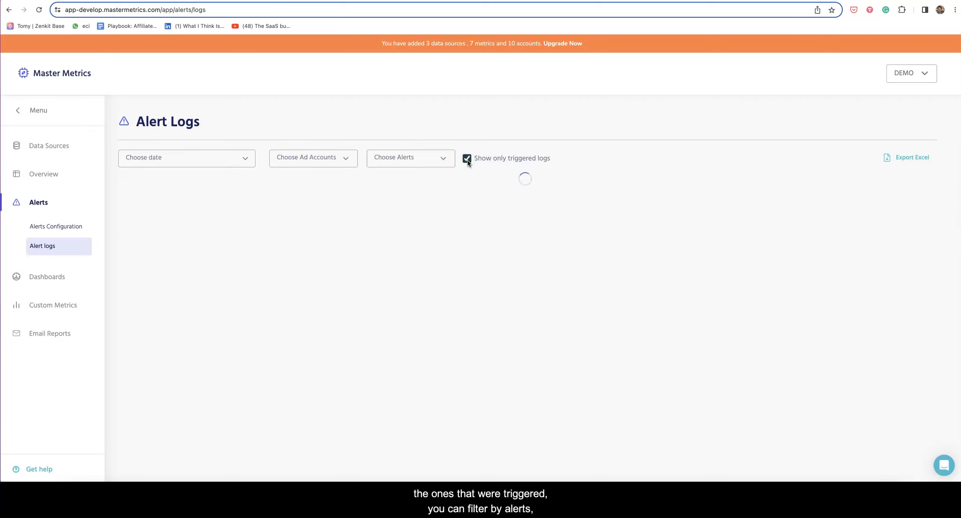
{"action": "left_click", "coordinate": [421, 158]}
{"action": "left_click", "coordinate": [327, 163]}
{"action": "left_click", "coordinate": [244, 158]}
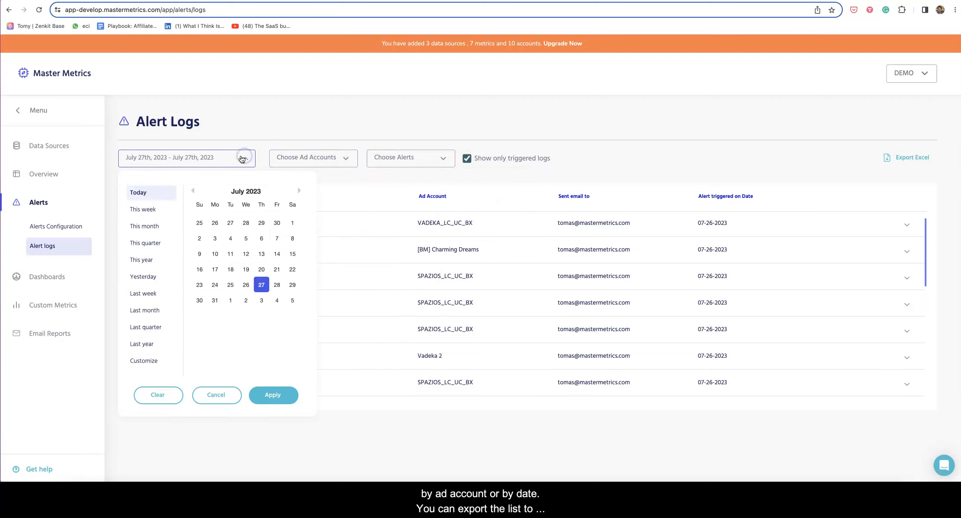
{"action": "left_click", "coordinate": [642, 179]}
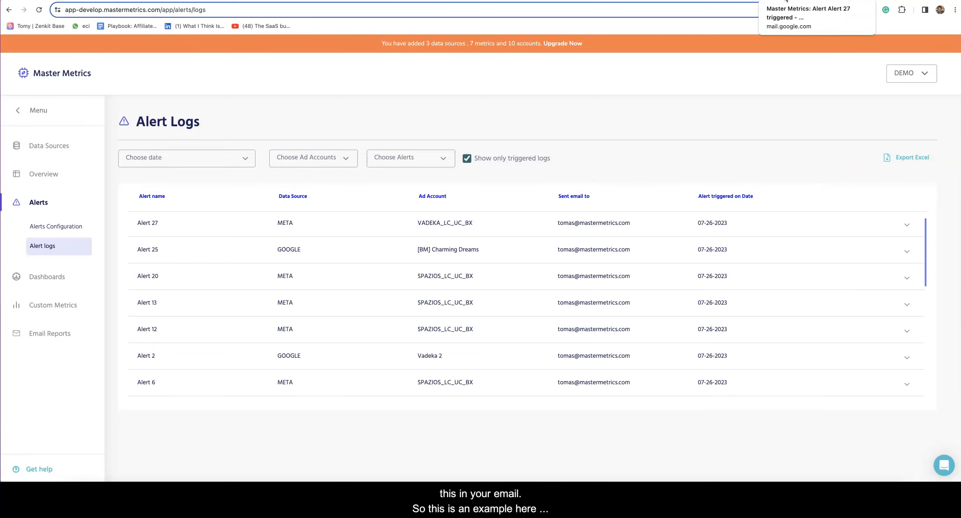
{"action": "left_click", "coordinate": [786, 1]}
Review the Alert 27 email, highlighting the alert name, META data source and ad account
{"action": "scroll", "coordinate": [441, 195], "scroll_direction": "up", "scroll_amount": 3}
{"action": "left_click_drag", "start_coordinate": [270, 105], "coordinate": [330, 106]}
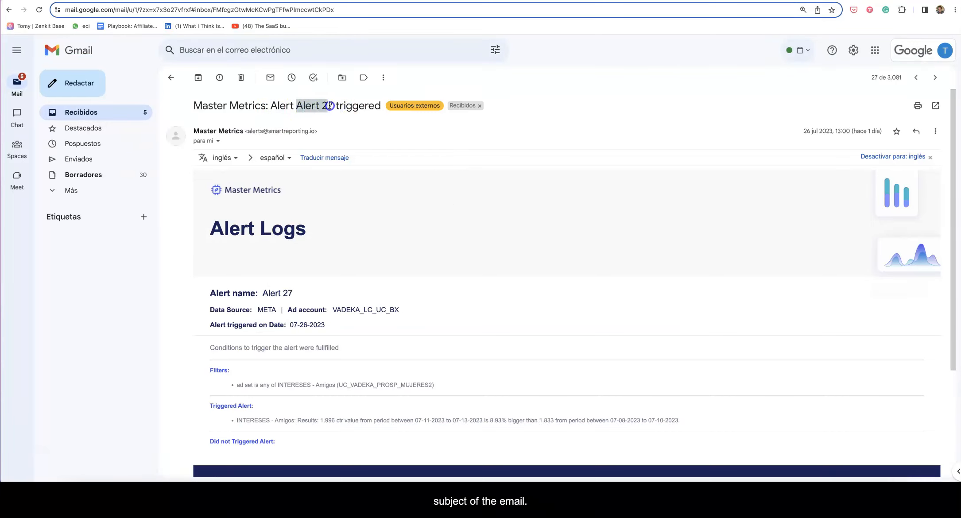
{"action": "scroll", "coordinate": [354, 186], "scroll_direction": "down", "scroll_amount": 3}
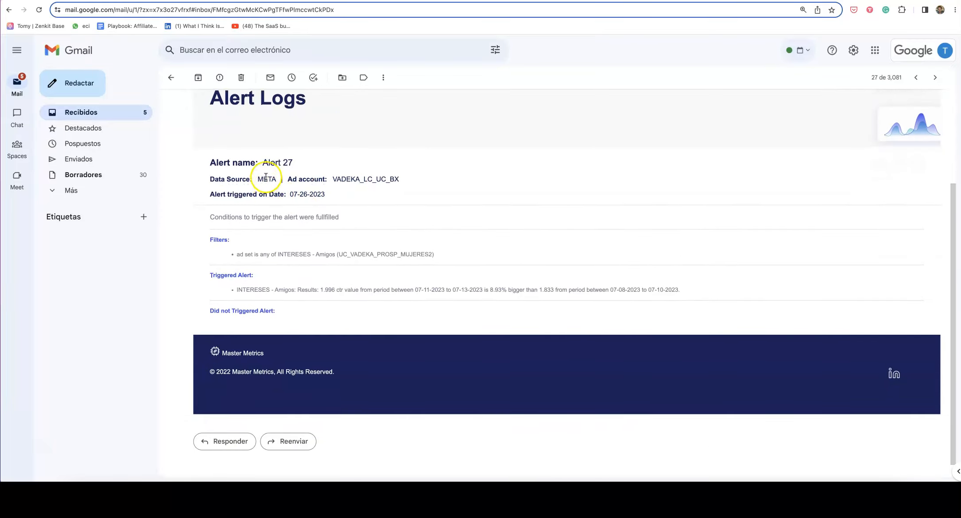
{"action": "double_click", "coordinate": [267, 179]}
{"action": "double_click", "coordinate": [355, 179]}
{"action": "scroll", "coordinate": [326, 186], "scroll_direction": "down", "scroll_amount": 1}
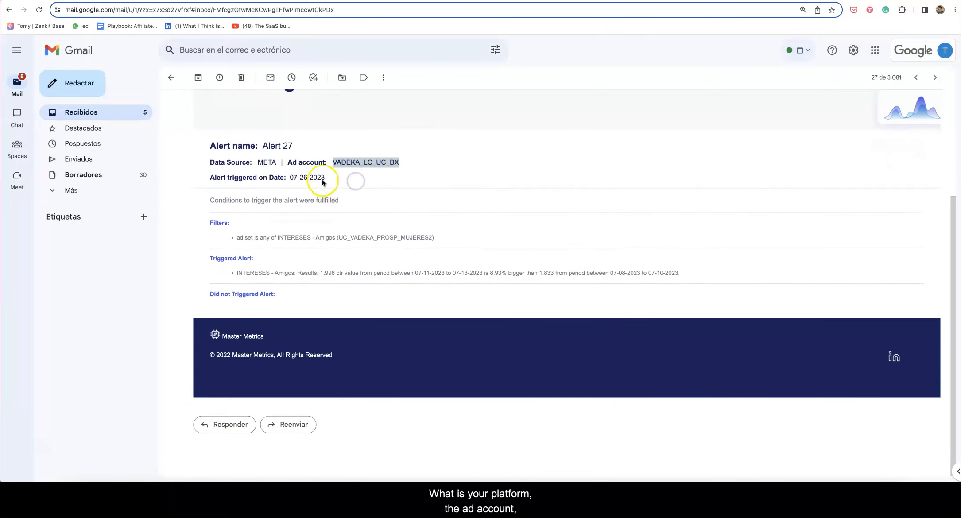